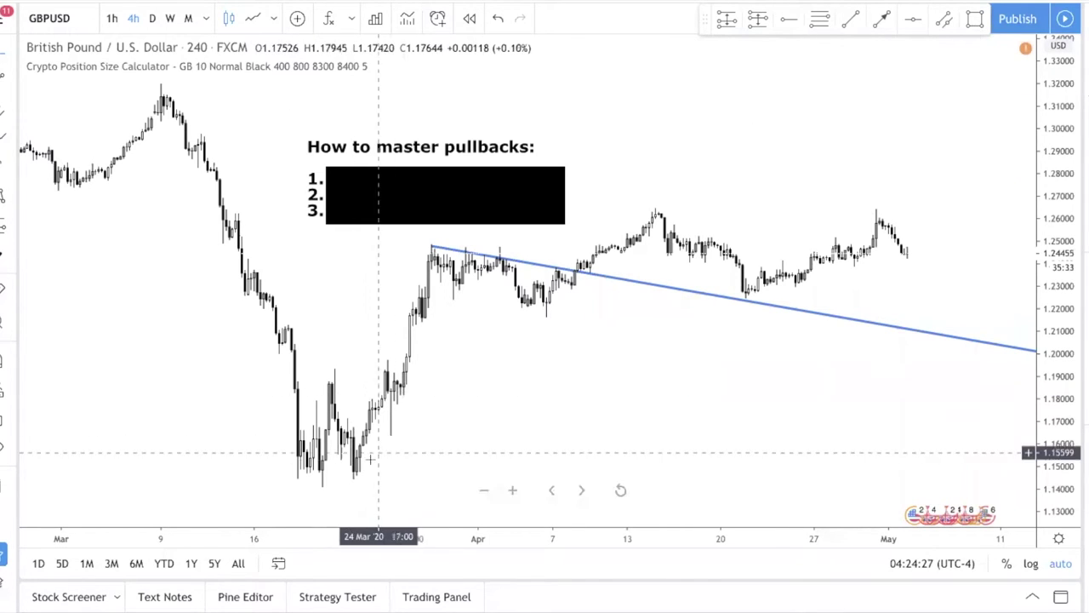
# - Draw a rectangle over the GBPUSD rally from about 25 to 30 March, spanning roughly 1.16342 to 1.24859
pyautogui.click(975, 21)
pyautogui.click(388, 435)
pyautogui.click(459, 209)
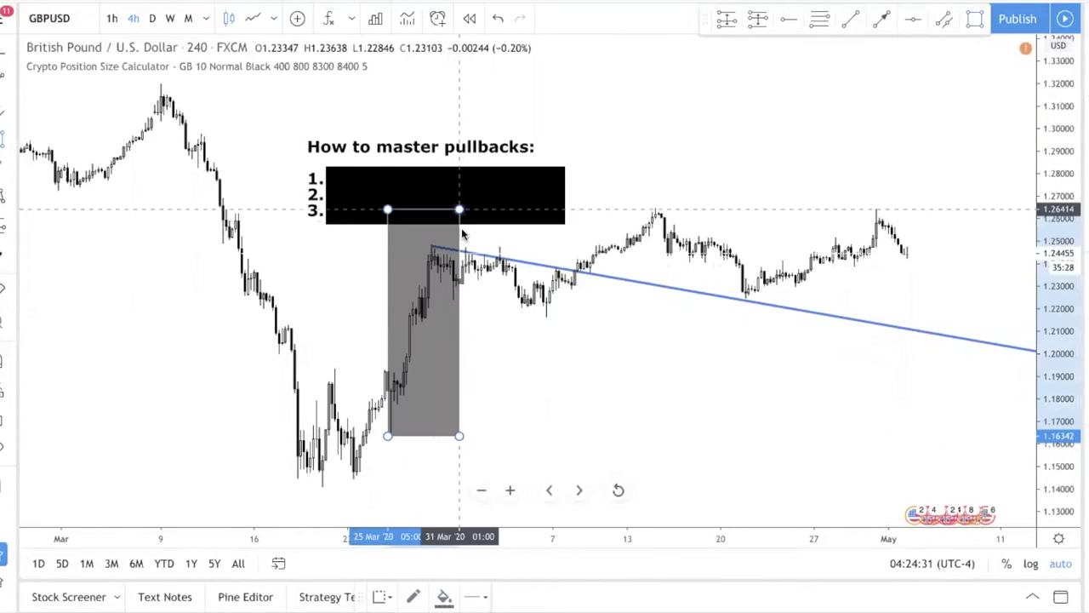
pyautogui.click(456, 245)
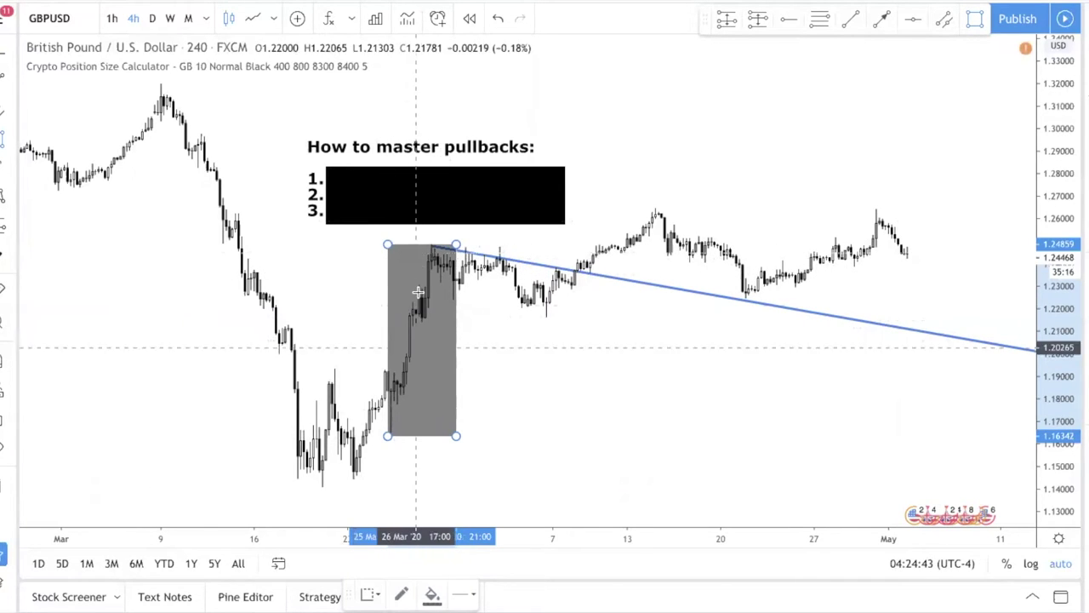
# - Draw a second rectangle over the pullback from about 30 March to 8 April, spanning roughly 1.21502 to 1.24859
pyautogui.click(467, 246)
pyautogui.click(571, 321)
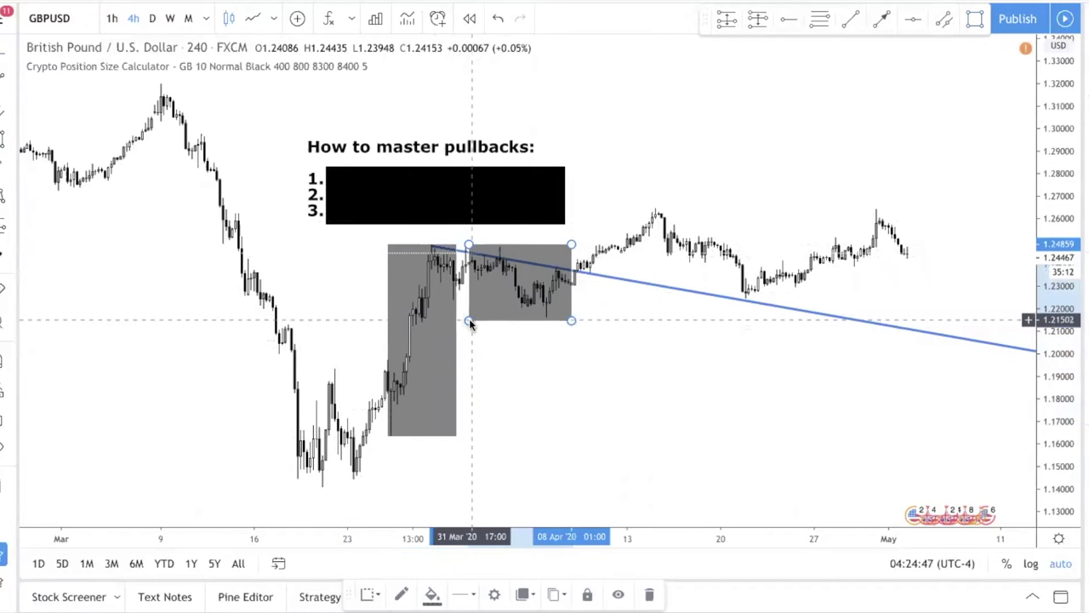
pyautogui.moveTo(469, 321); pyautogui.dragTo(456, 320)
pyautogui.click(577, 351)
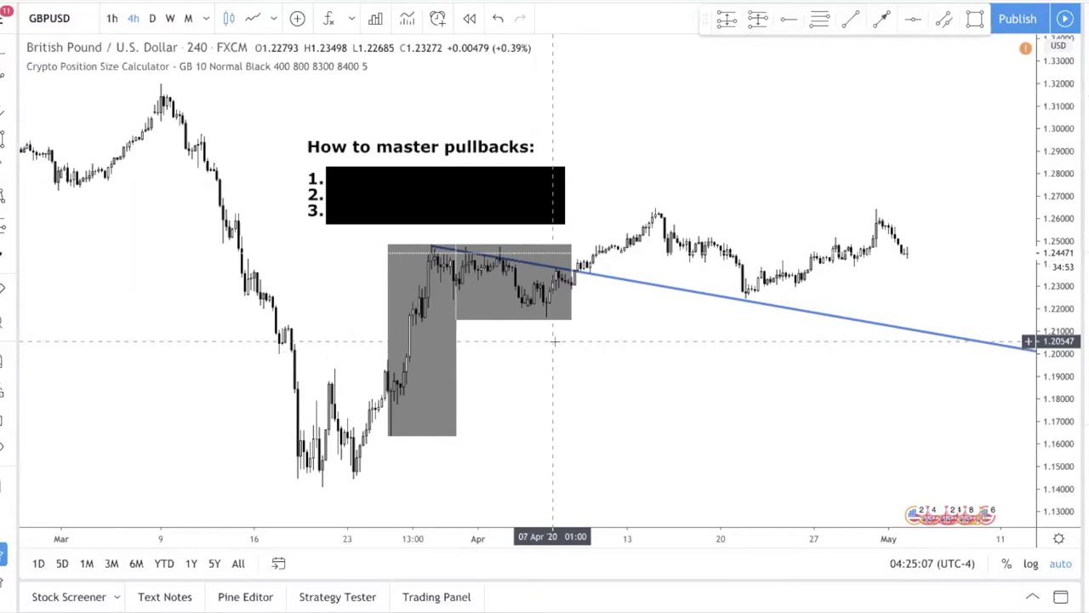
# - Extend the rally rectangle down to about 1.16200, and delete both rectangles from the chart
pyautogui.moveTo(389, 435); pyautogui.dragTo(389, 438)
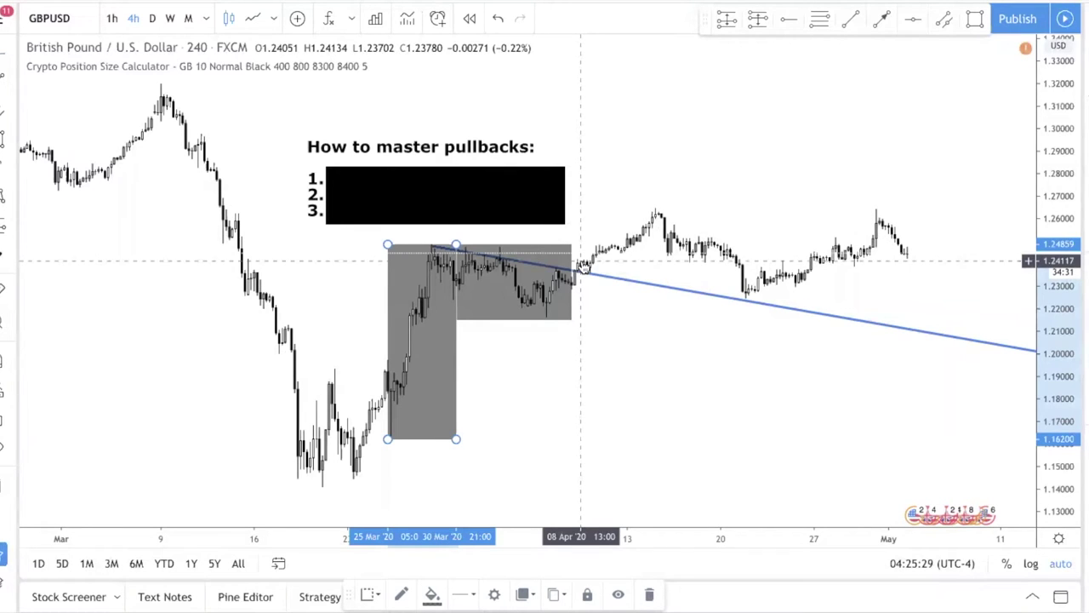
pyautogui.click(572, 247)
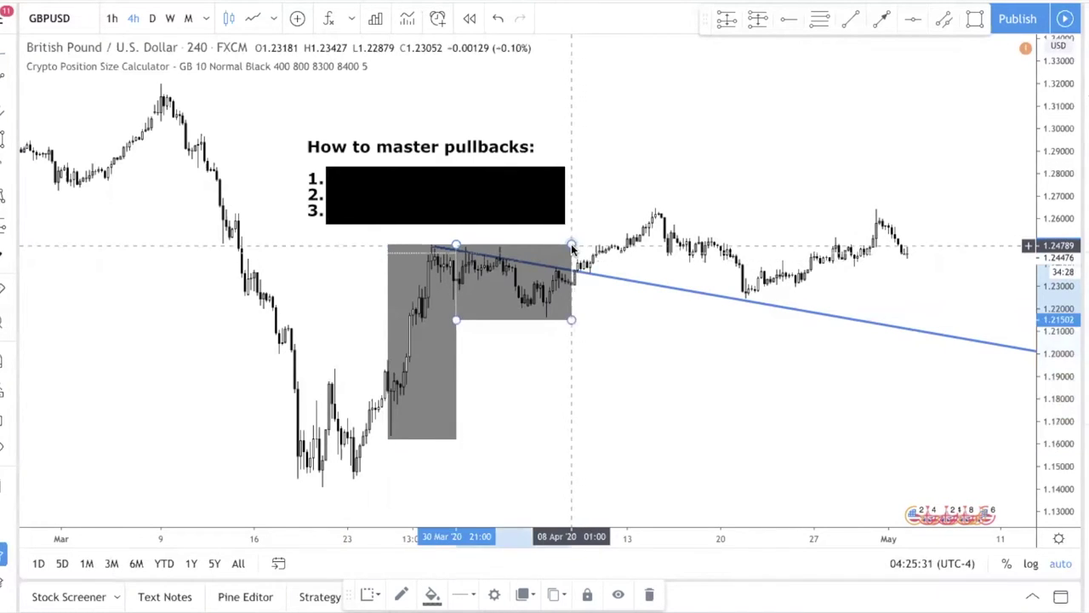
pyautogui.press('Delete')
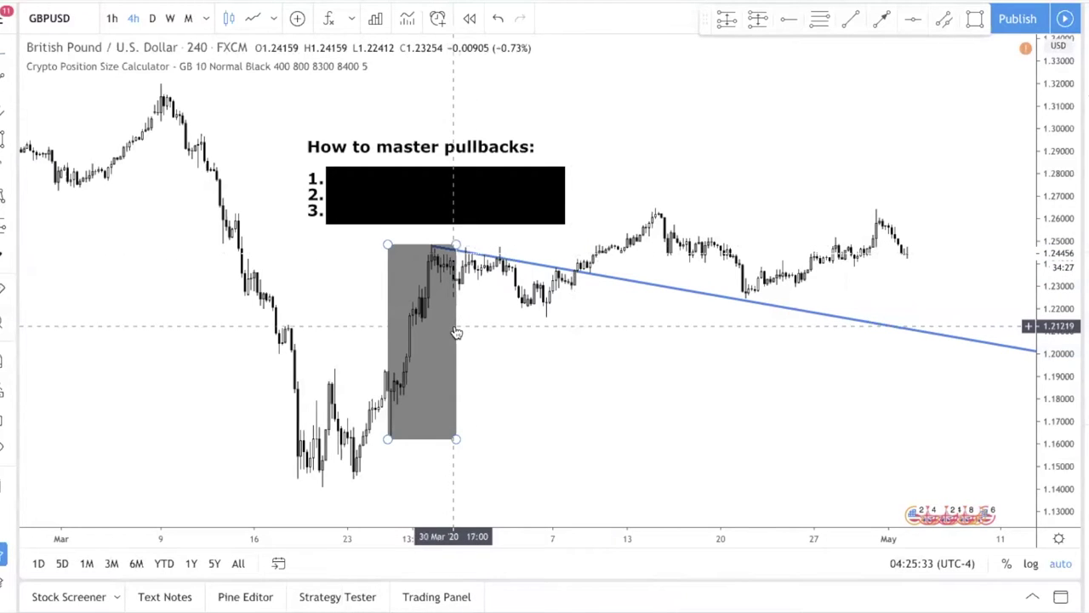
pyautogui.press('Delete')
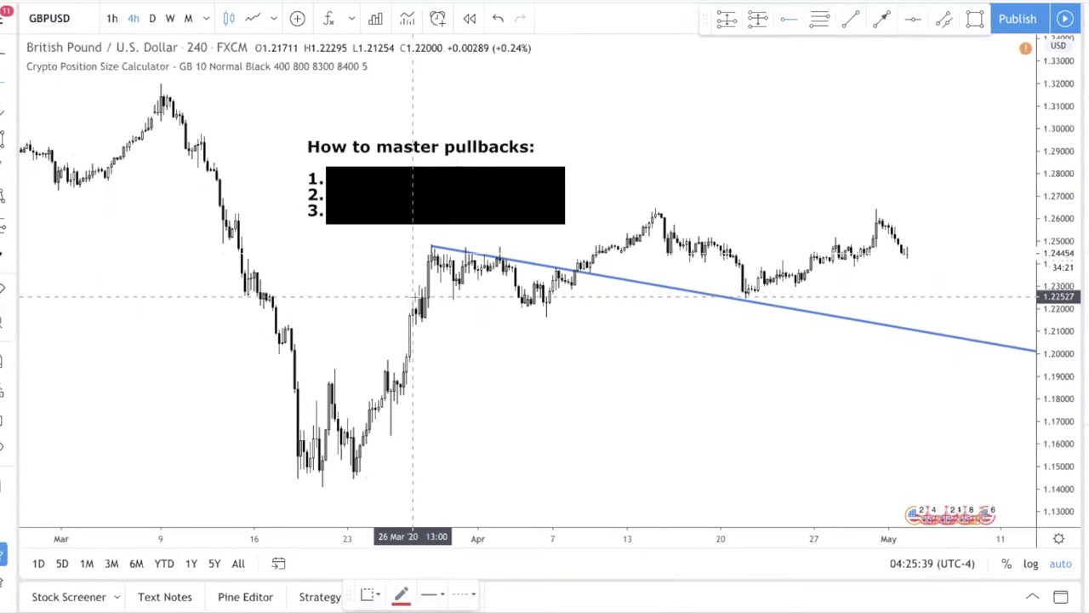
# - Place dashed red horizontal rays at the support levels of about 1.22527, 1.21254 and 1.19204
pyautogui.click(414, 297)
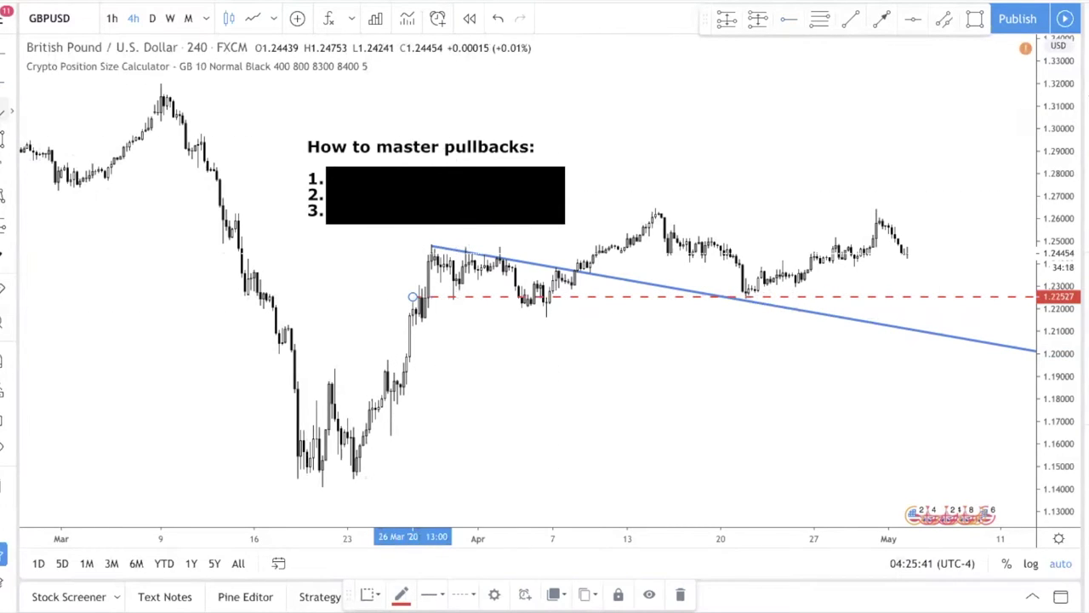
pyautogui.click(286, 325)
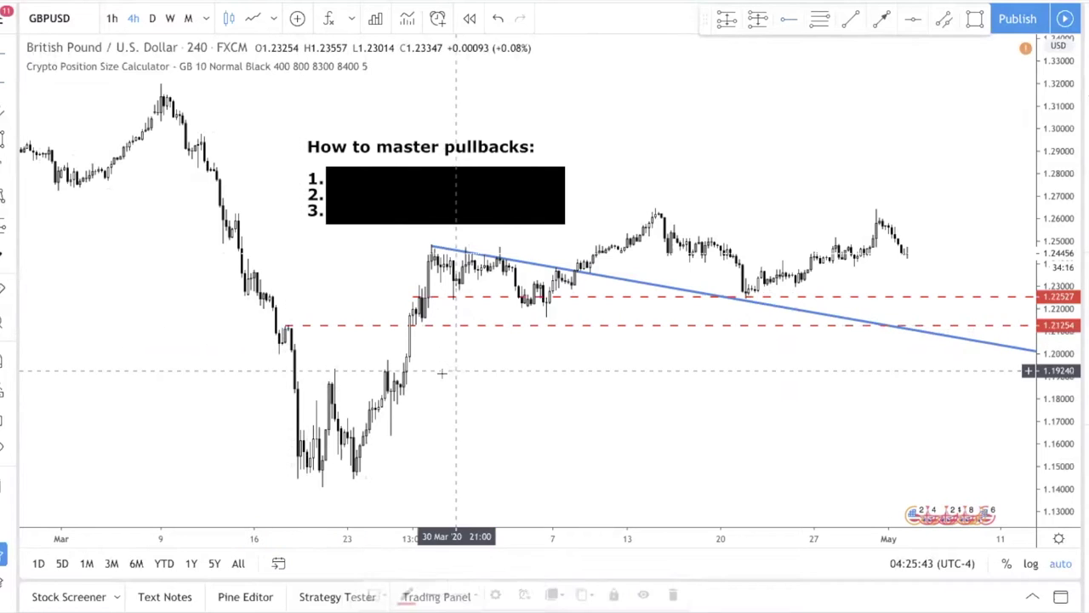
pyautogui.click(333, 371)
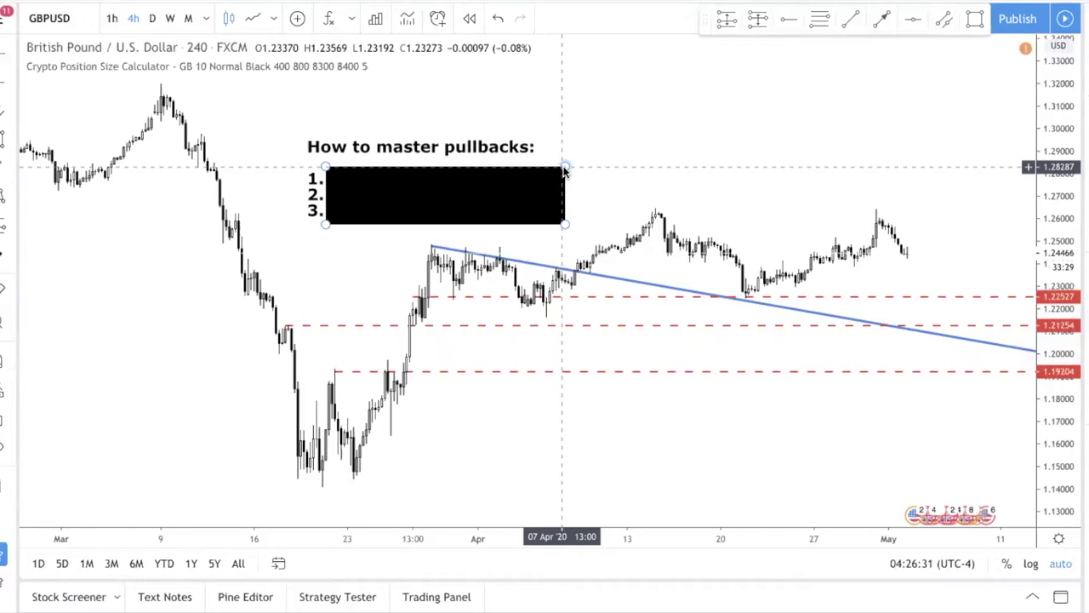
# - Shrink the black cover over the pullback list to reveal its first item, "Identify trend"
pyautogui.moveTo(564, 169); pyautogui.dragTo(562, 185)
pyautogui.click(609, 172)
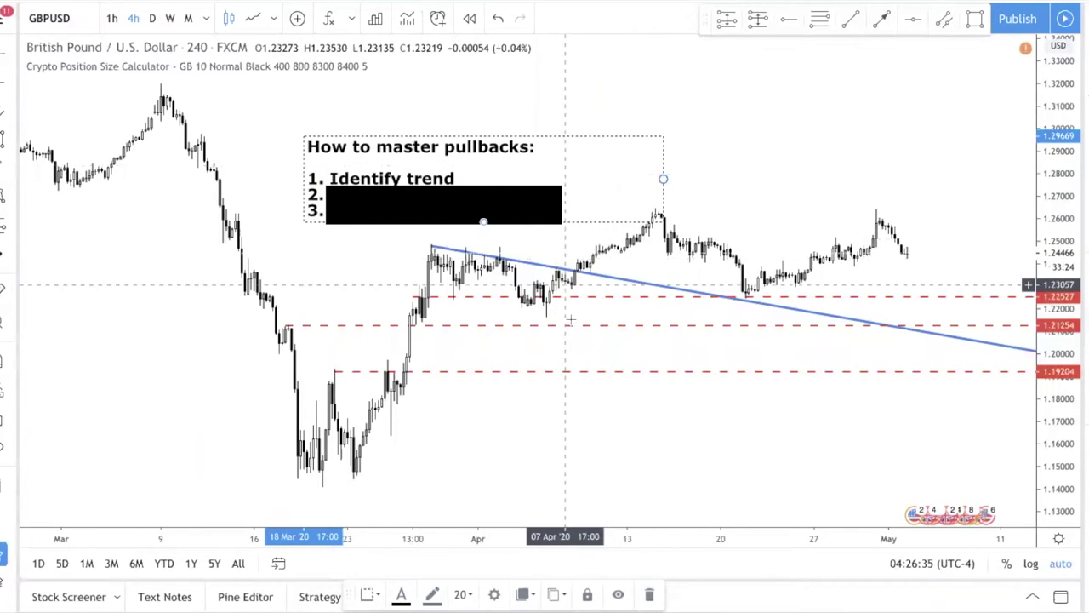
pyautogui.moveTo(527, 437)
pyautogui.mouseDown()
pyautogui.moveTo(525, 389)
pyautogui.moveTo(579, 389)
pyautogui.moveTo(550, 386)
pyautogui.mouseUp()
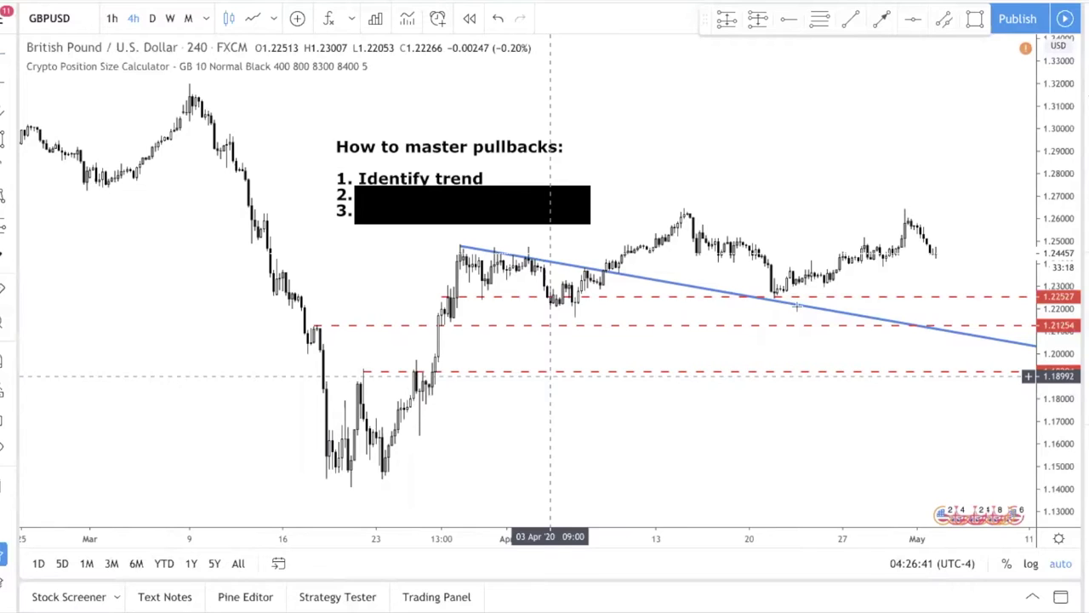
# - Mark the swing highs and lows of the late-March rally with five small rectangles, ending at the peak near 1.25
pyautogui.click(375, 372)
pyautogui.moveTo(347, 359)
pyautogui.mouseDown()
pyautogui.moveTo(406, 390)
pyautogui.moveTo(385, 391)
pyautogui.mouseUp()
pyautogui.click(974, 26)
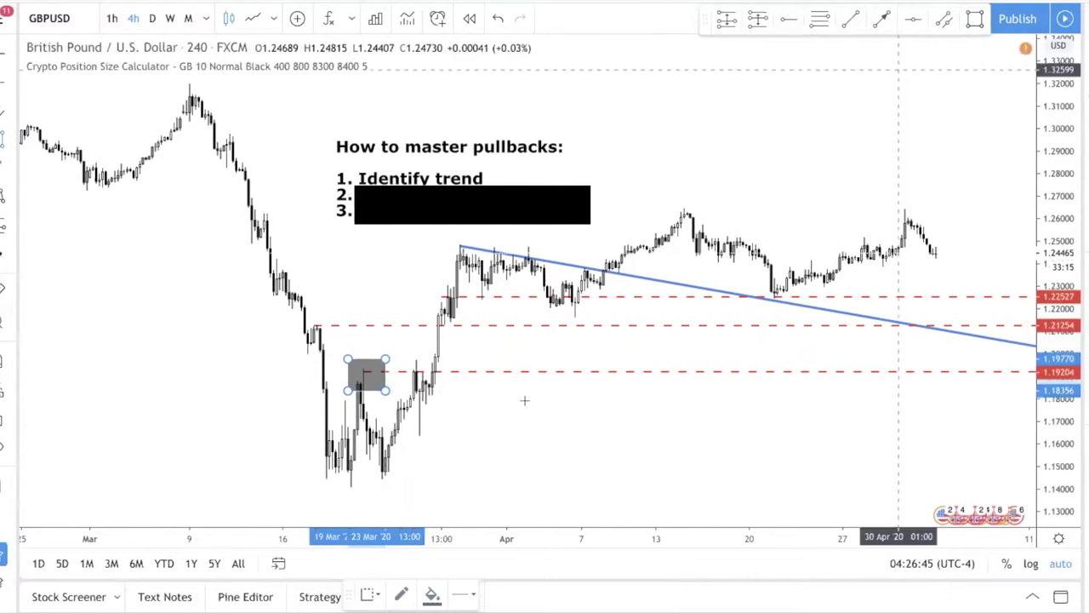
pyautogui.moveTo(369, 455); pyautogui.dragTo(398, 475)
pyautogui.click(477, 476)
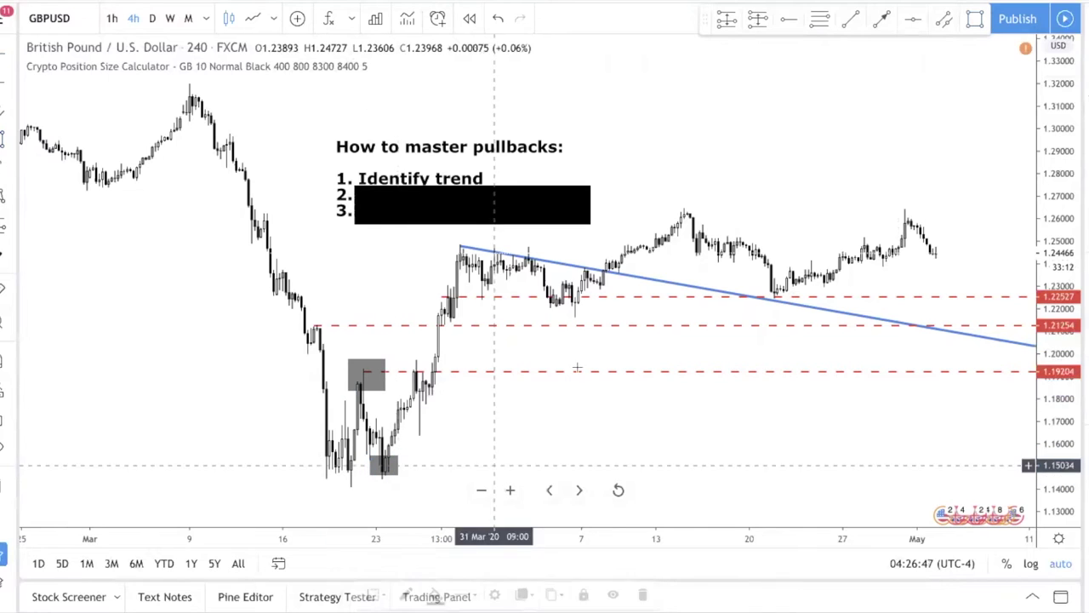
pyautogui.moveTo(407, 347); pyautogui.dragTo(423, 372)
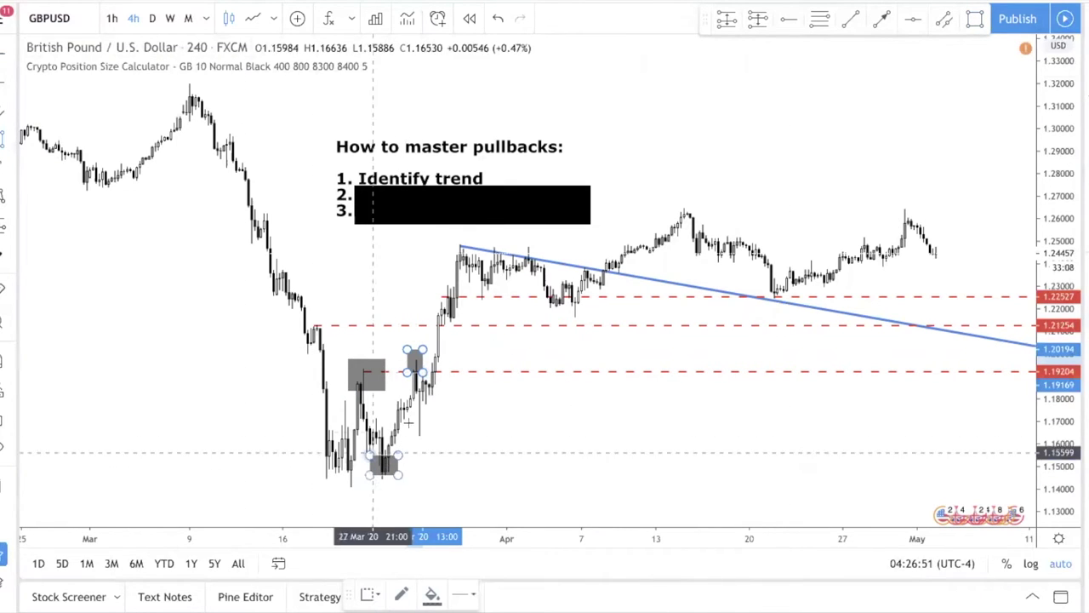
pyautogui.moveTo(412, 423); pyautogui.dragTo(440, 440)
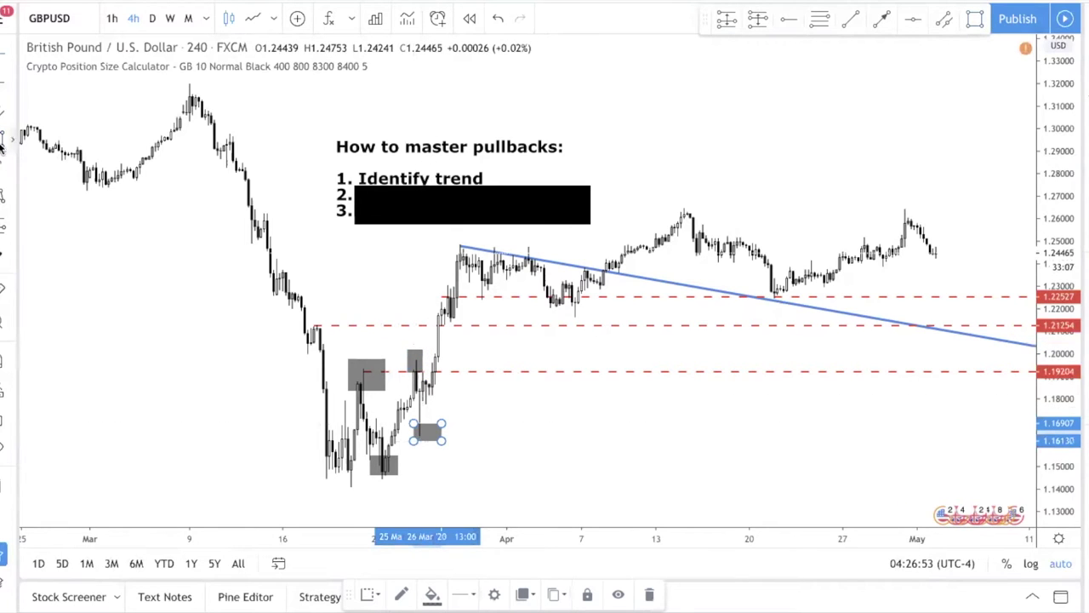
pyautogui.moveTo(447, 236); pyautogui.dragTo(473, 259)
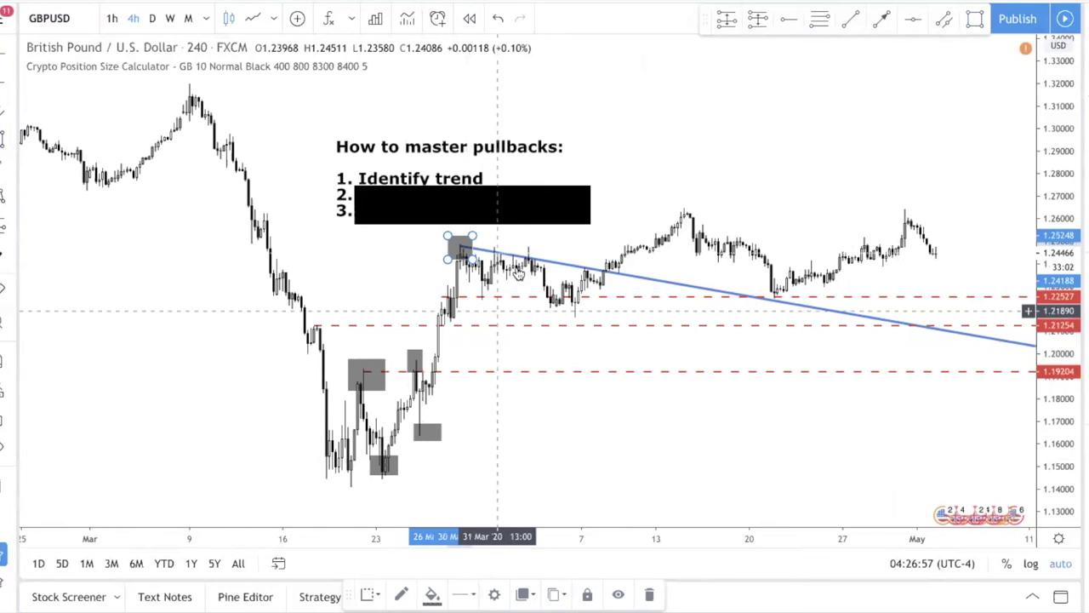
# - Delete the four lower swing-point rectangles, keeping only the one at the rally's peak
pyautogui.click(439, 430)
pyautogui.press('Delete')
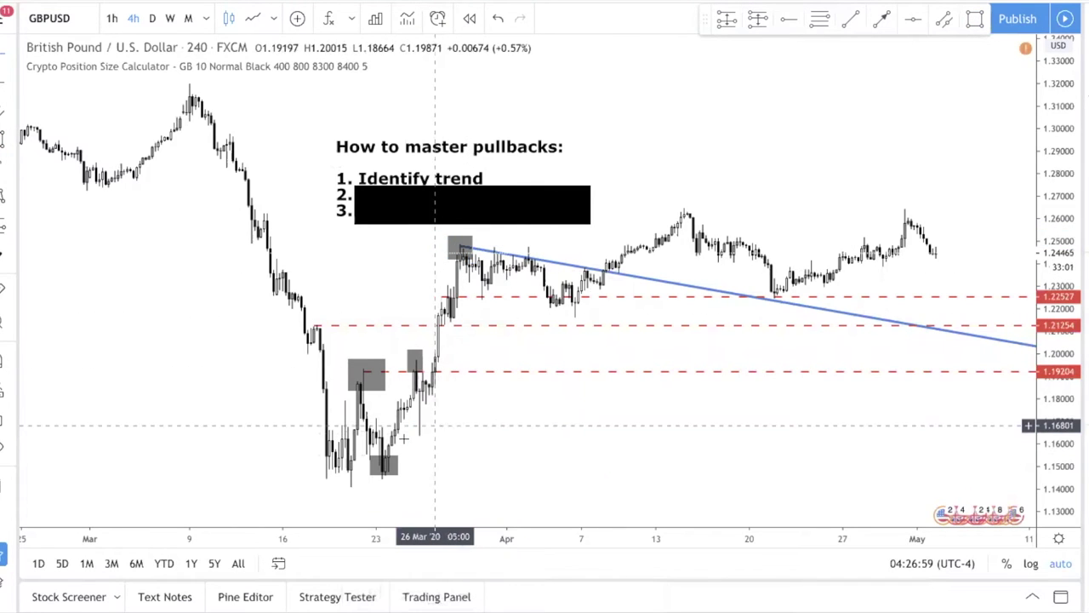
pyautogui.click(383, 463)
pyautogui.press('Delete')
pyautogui.click(367, 374)
pyautogui.press('Delete')
pyautogui.click(415, 361)
pyautogui.press('Delete')
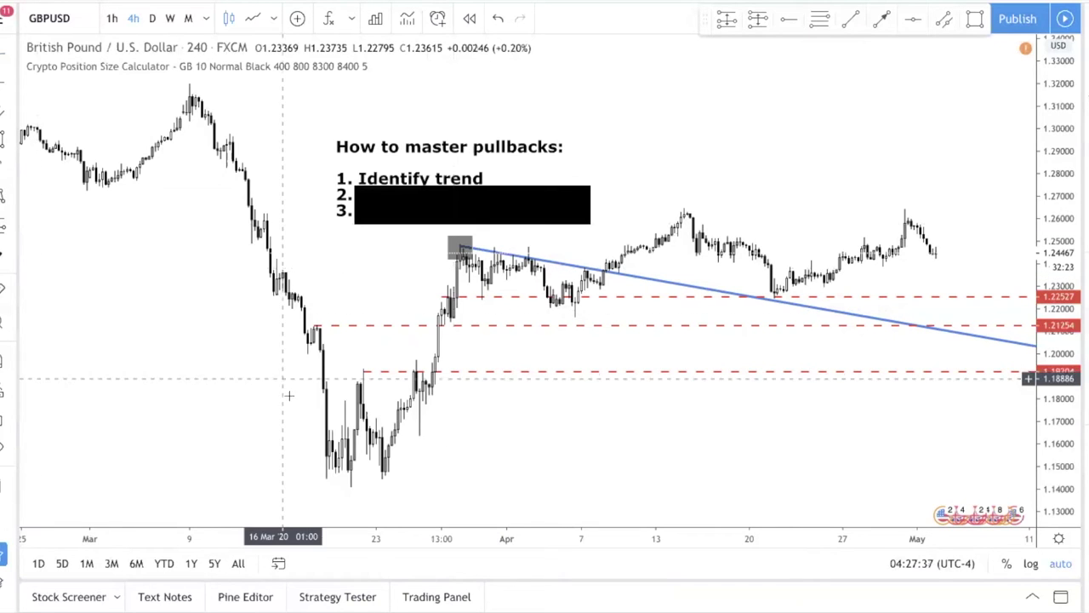
# - Display the price as a line chart and return to candles
pyautogui.click(254, 25)
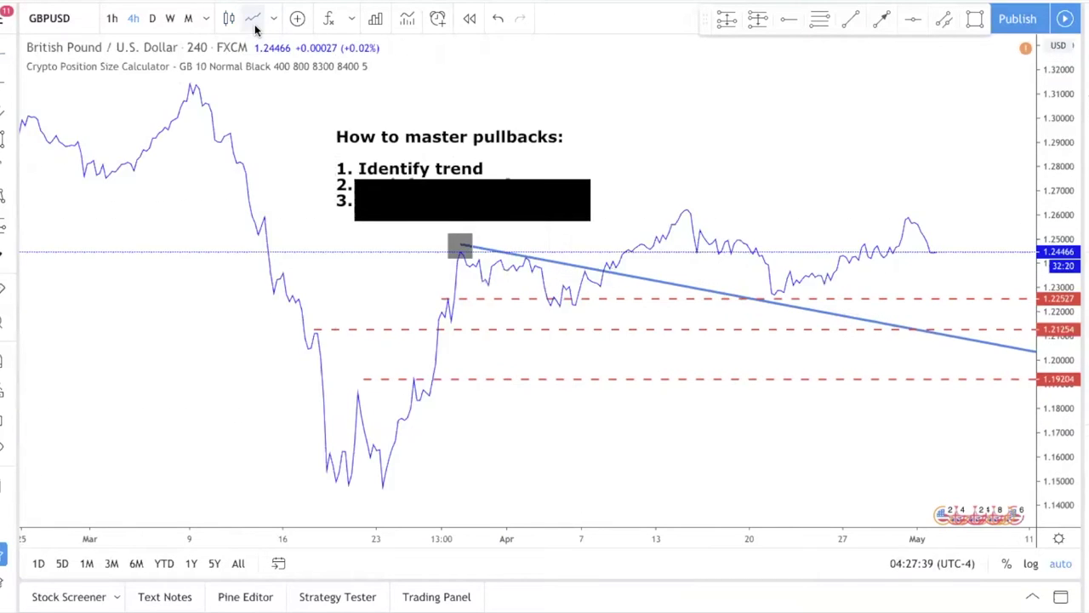
pyautogui.click(228, 19)
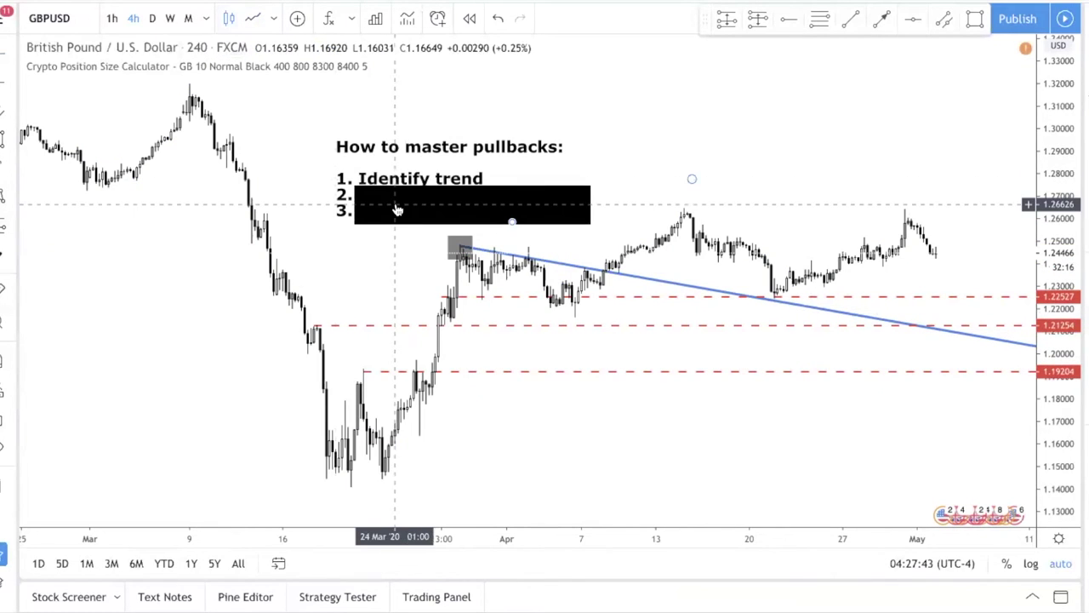
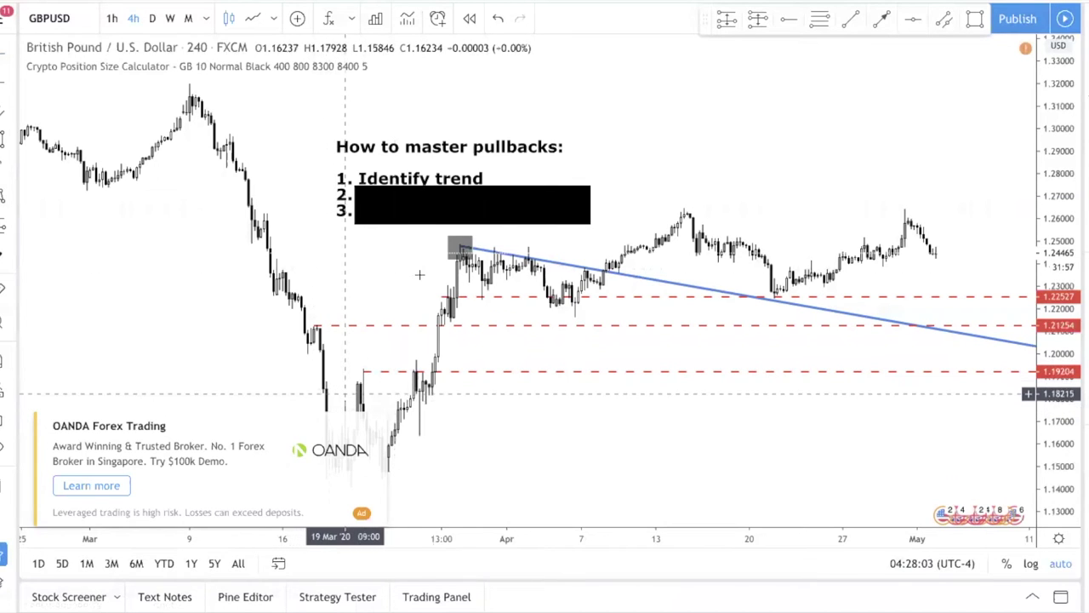
# - Shrink the black cover further to reveal the list's second item, "Look for areas of support", and adjust it over the third
pyautogui.click(589, 185)
pyautogui.moveTo(590, 186); pyautogui.dragTo(587, 200)
pyautogui.click(634, 196)
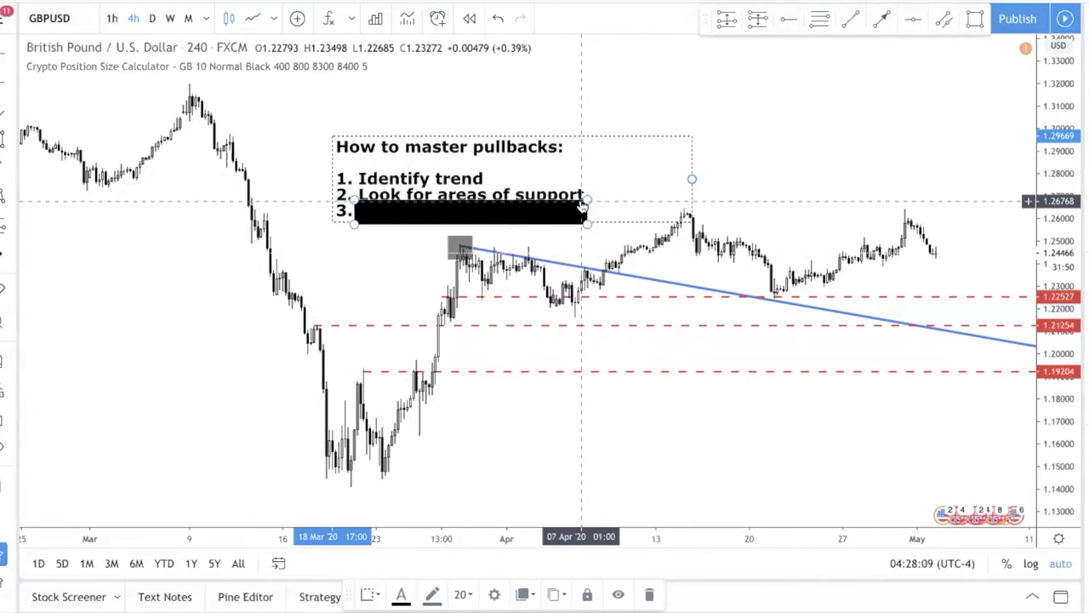
pyautogui.moveTo(594, 218); pyautogui.dragTo(596, 222)
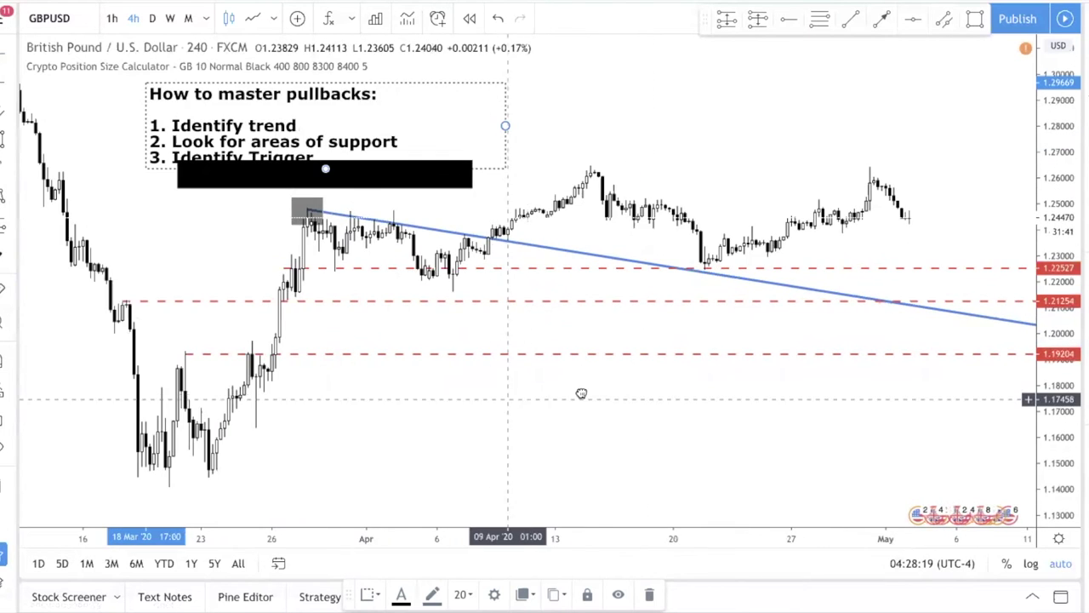
# - Move the uppermost red support ray to start around 12 March at about 1.22633
pyautogui.scroll(3, 579, 392)
pyautogui.moveTo(695, 411); pyautogui.dragTo(626, 403)
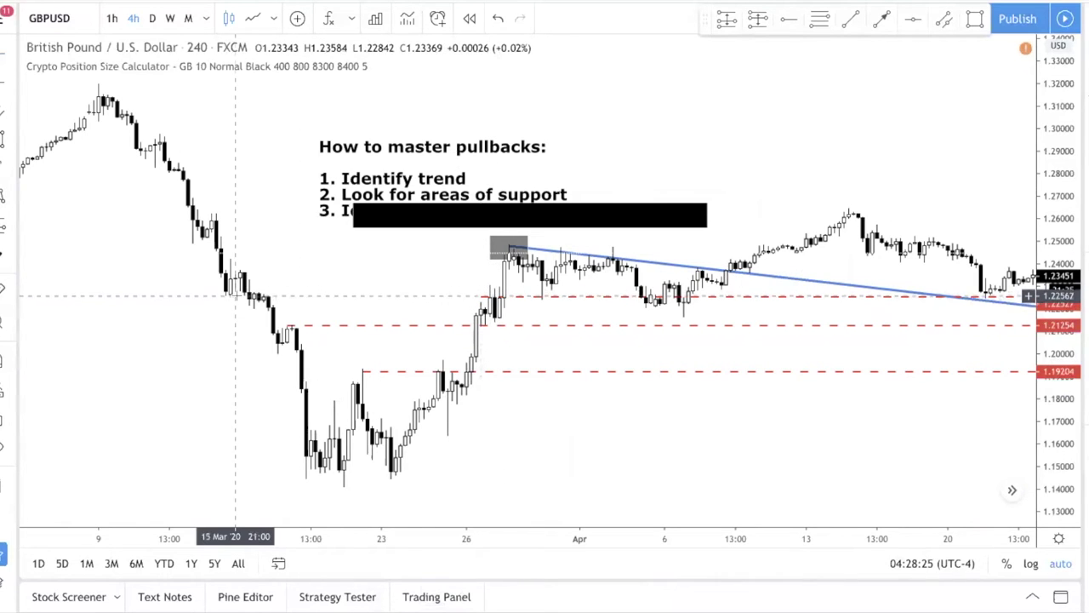
pyautogui.click(481, 298)
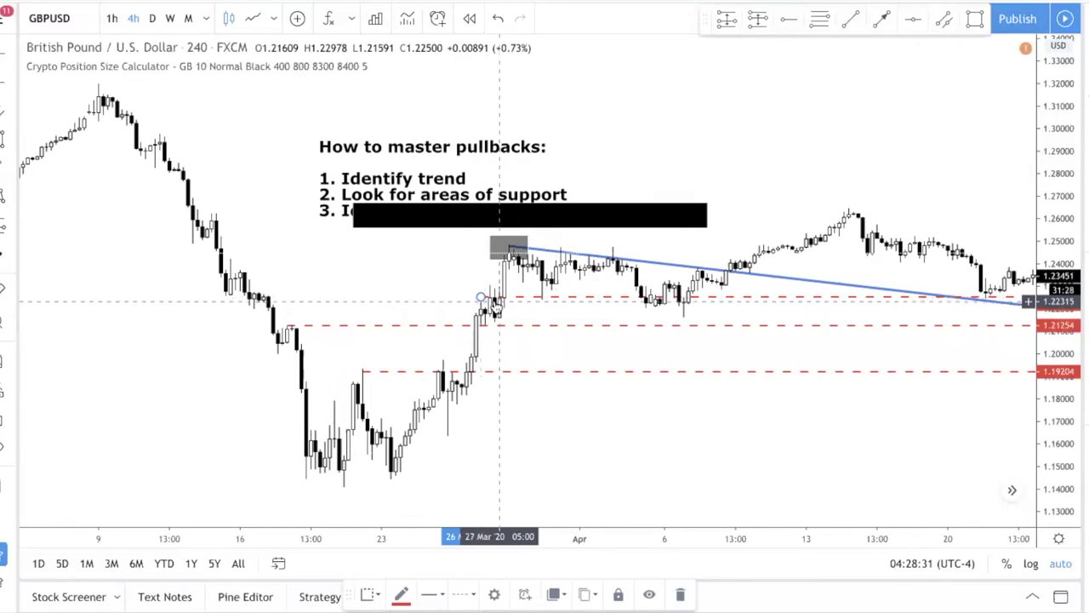
pyautogui.moveTo(542, 305); pyautogui.dragTo(198, 297)
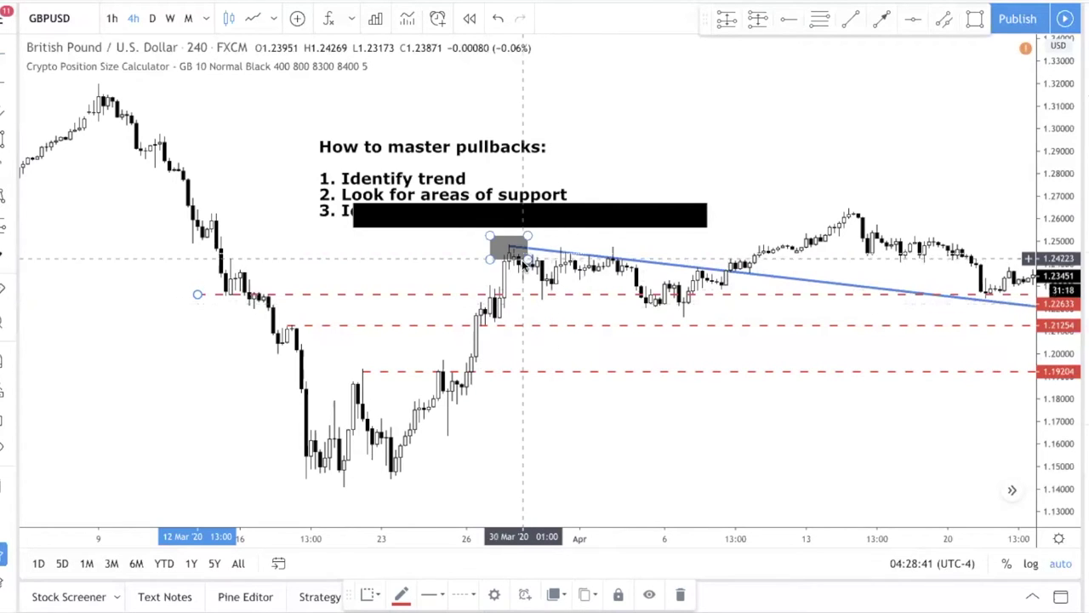
# - Shift the pullback list slightly and delete the black cover to reveal "Identify Trigger"
pyautogui.moveTo(478, 220)
pyautogui.mouseDown()
pyautogui.moveTo(469, 220)
pyautogui.moveTo(492, 217)
pyautogui.mouseUp()
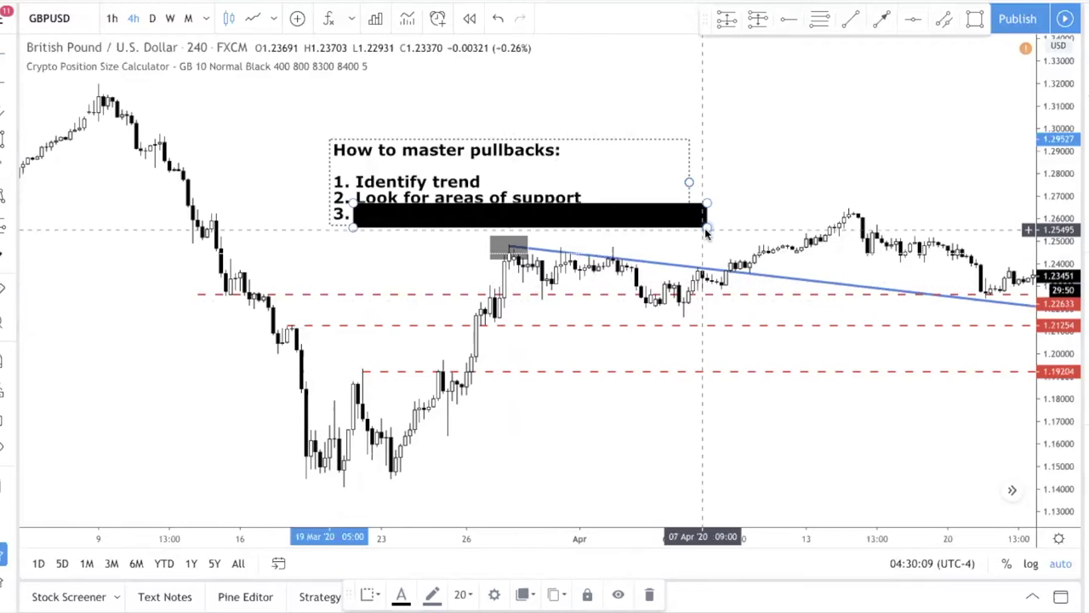
pyautogui.press('Delete')
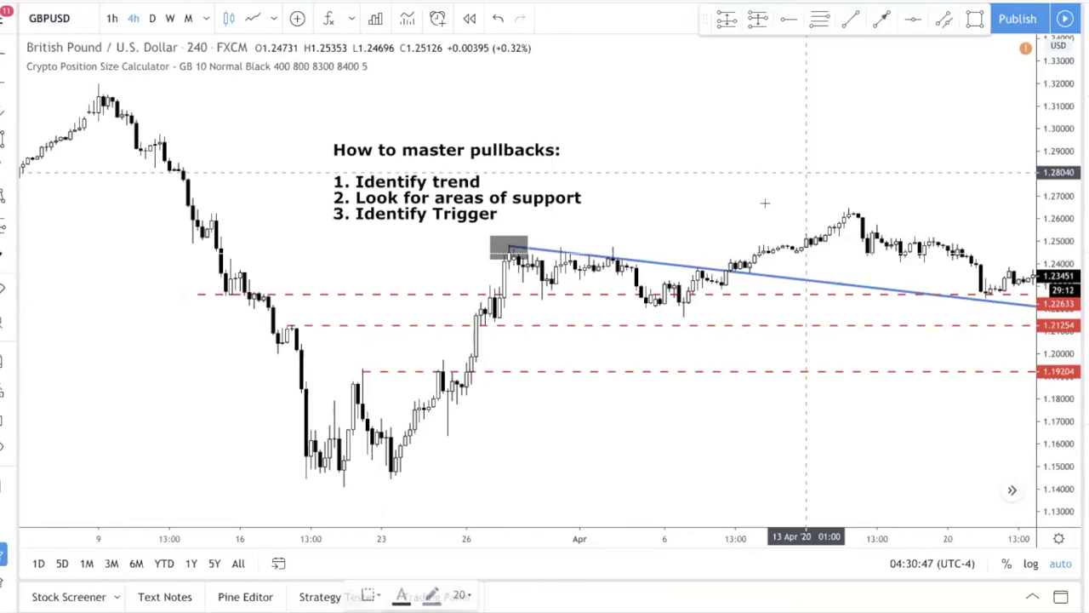
# - Add the text note "No trigger = no trade" and position it just above the pullback list
pyautogui.click(690, 146)
pyautogui.write('No ')
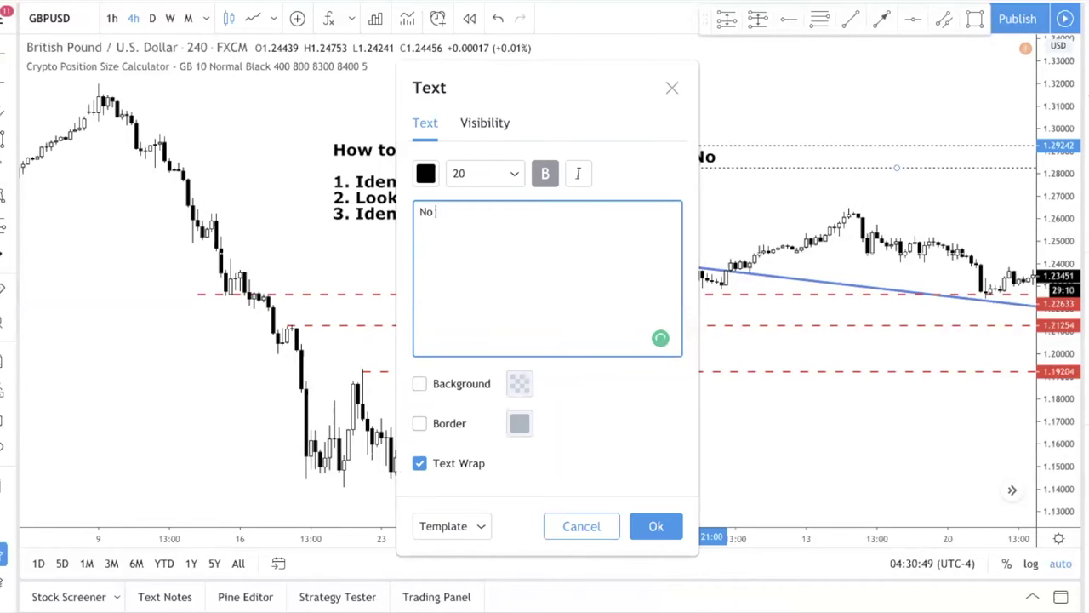
pyautogui.write('trigger = ')
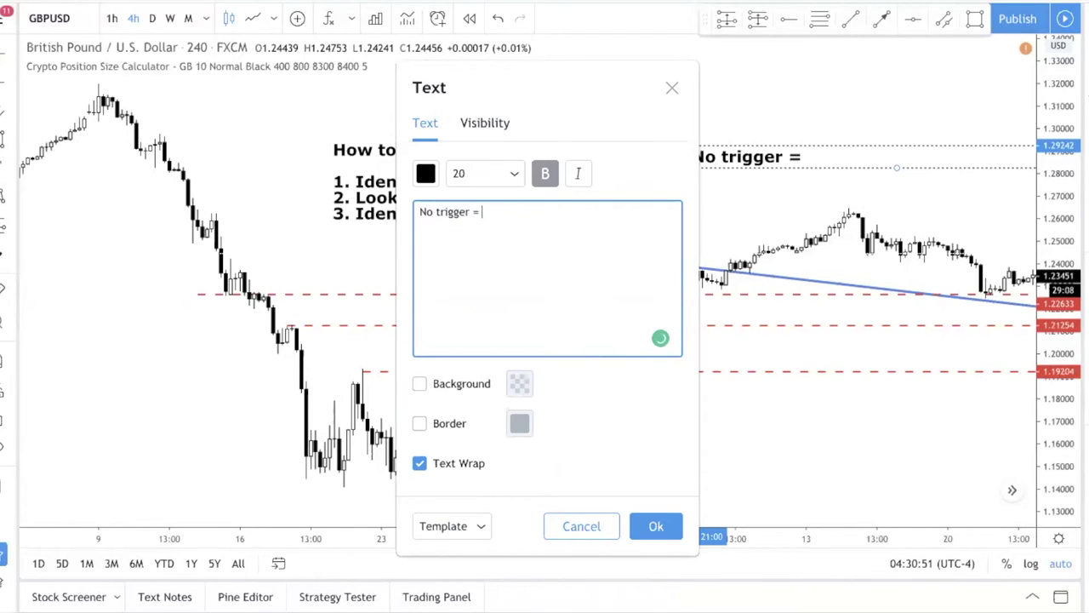
pyautogui.write('no trade')
pyautogui.click(656, 525)
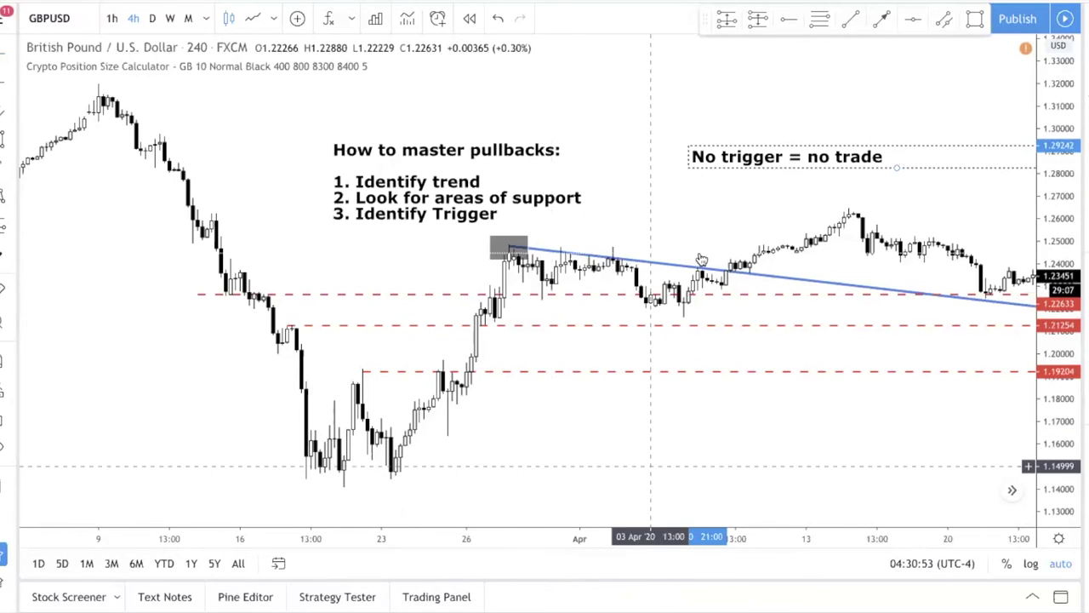
pyautogui.moveTo(737, 162); pyautogui.dragTo(641, 131)
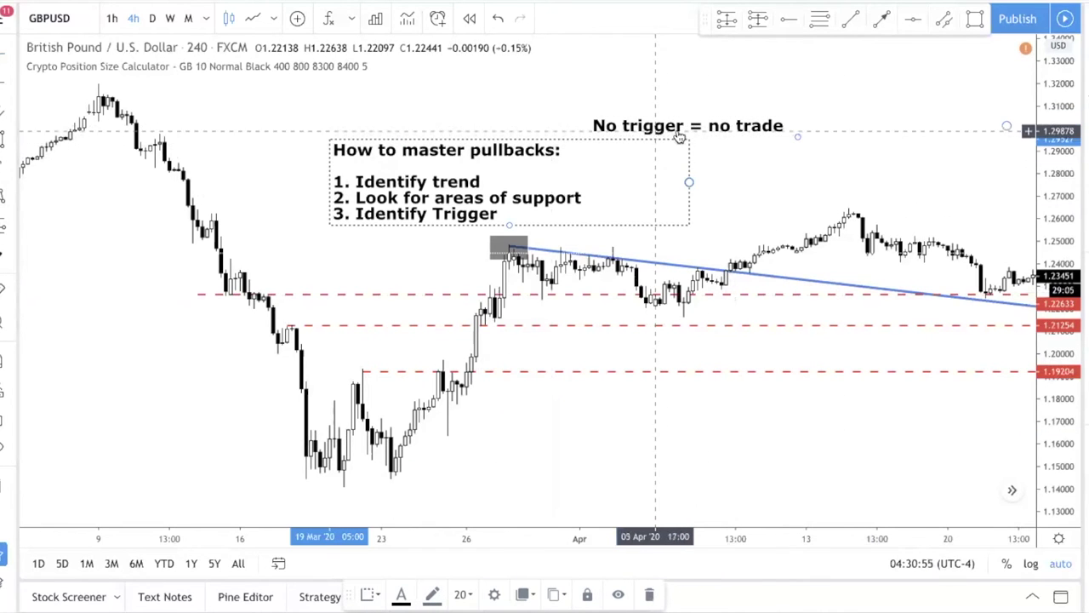
pyautogui.click(829, 177)
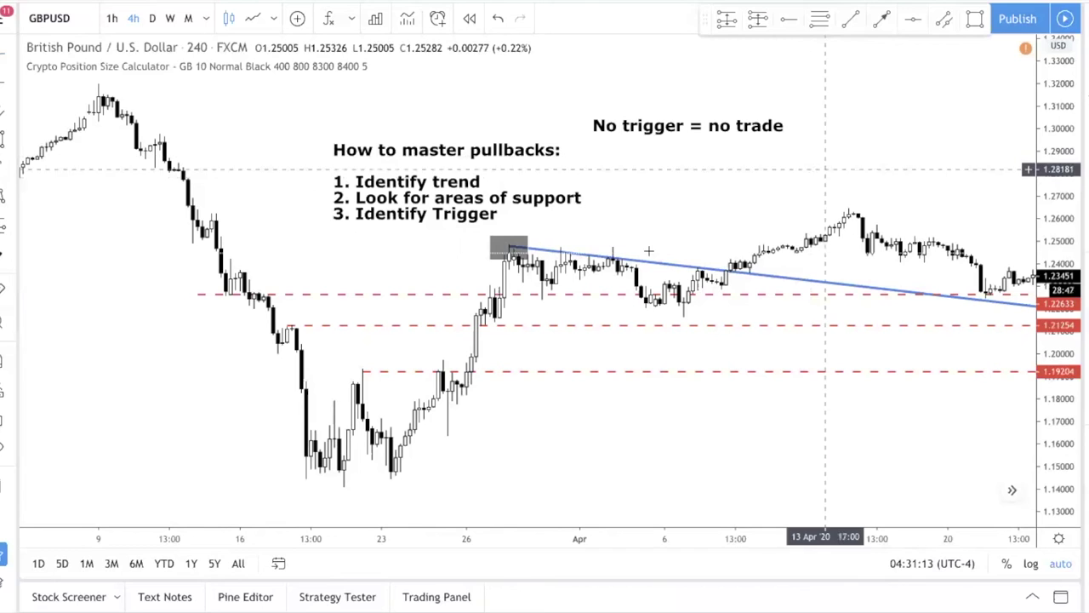
# - Draw a small grey rectangle over the candles that break above the blue trend line around 8–9 April
pyautogui.scroll(3, 603, 222)
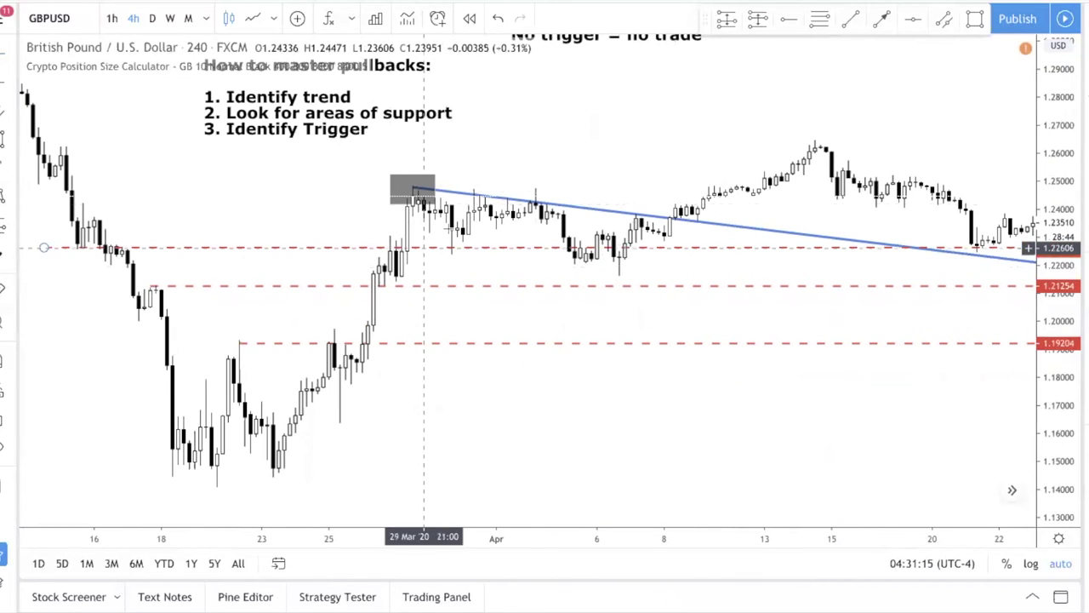
pyautogui.click(468, 247)
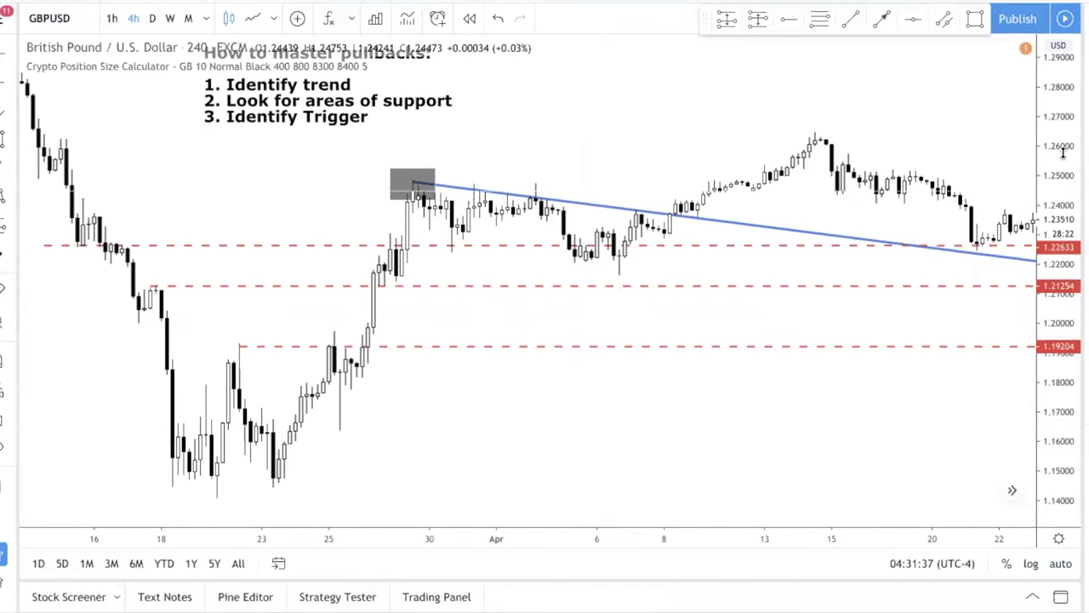
pyautogui.moveTo(771, 122); pyautogui.dragTo(764, 156)
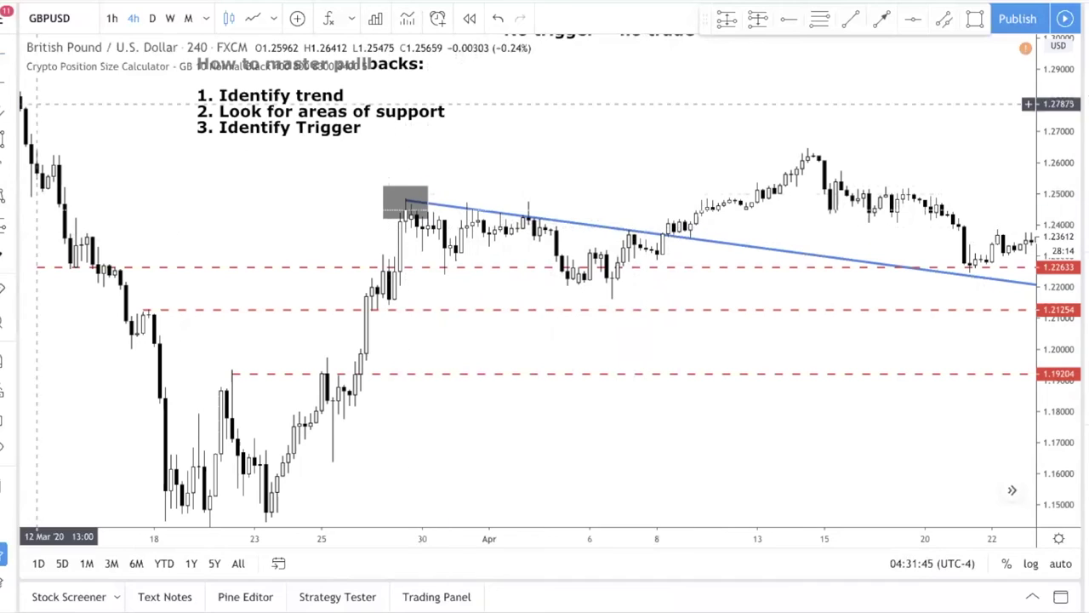
pyautogui.moveTo(657, 218); pyautogui.dragTo(701, 236)
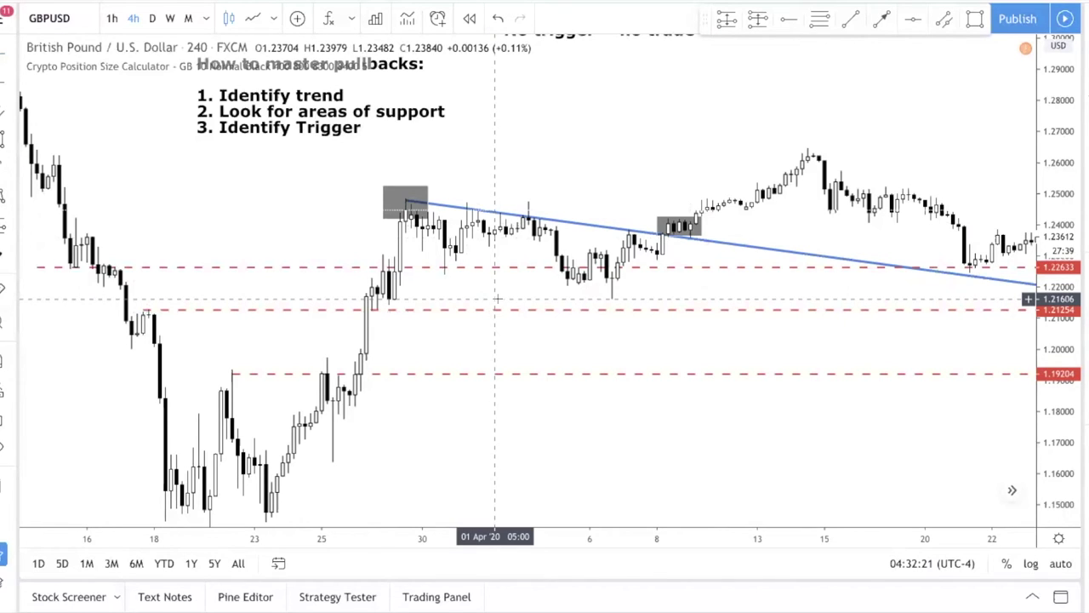
pyautogui.click(686, 236)
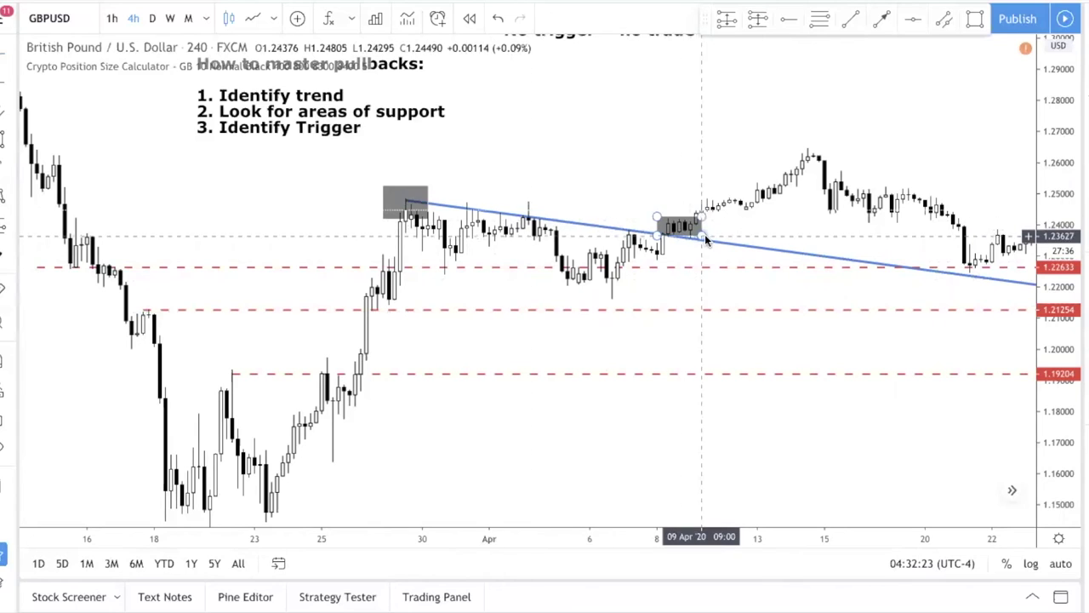
pyautogui.click(693, 245)
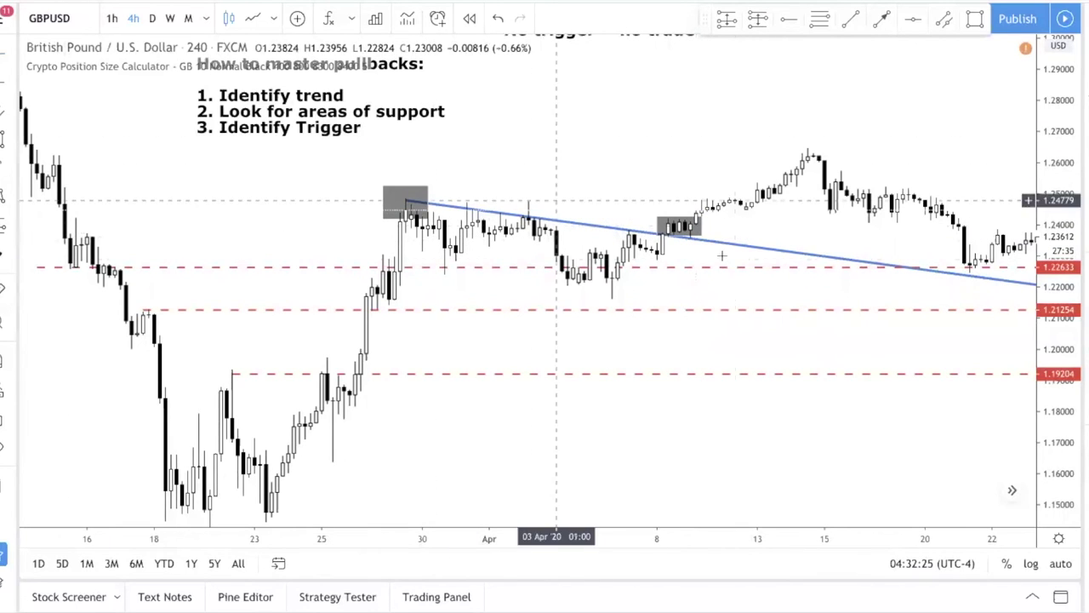
pyautogui.click(699, 234)
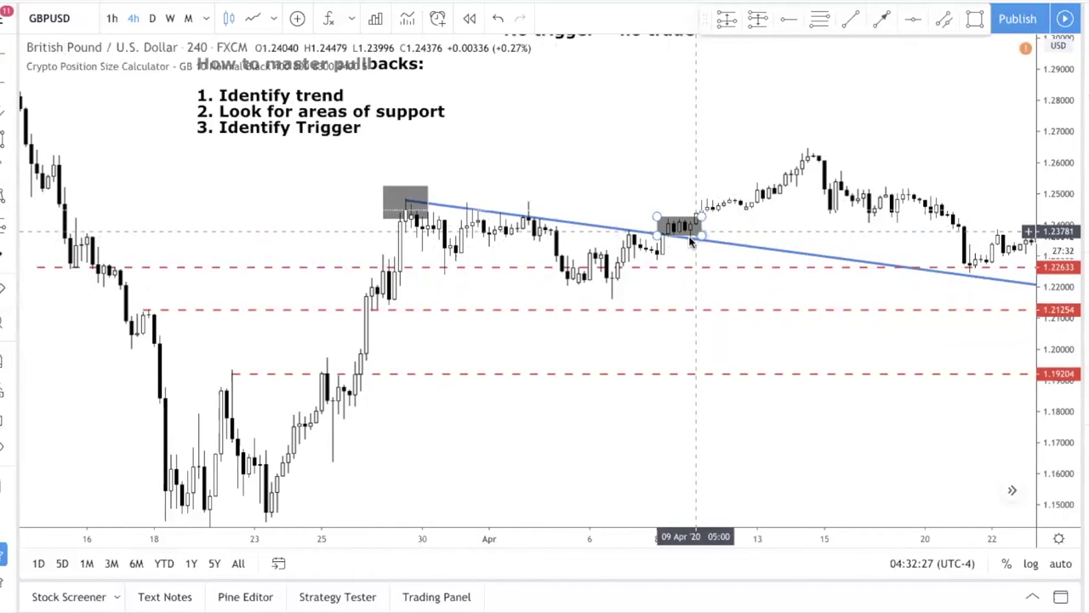
pyautogui.click(686, 241)
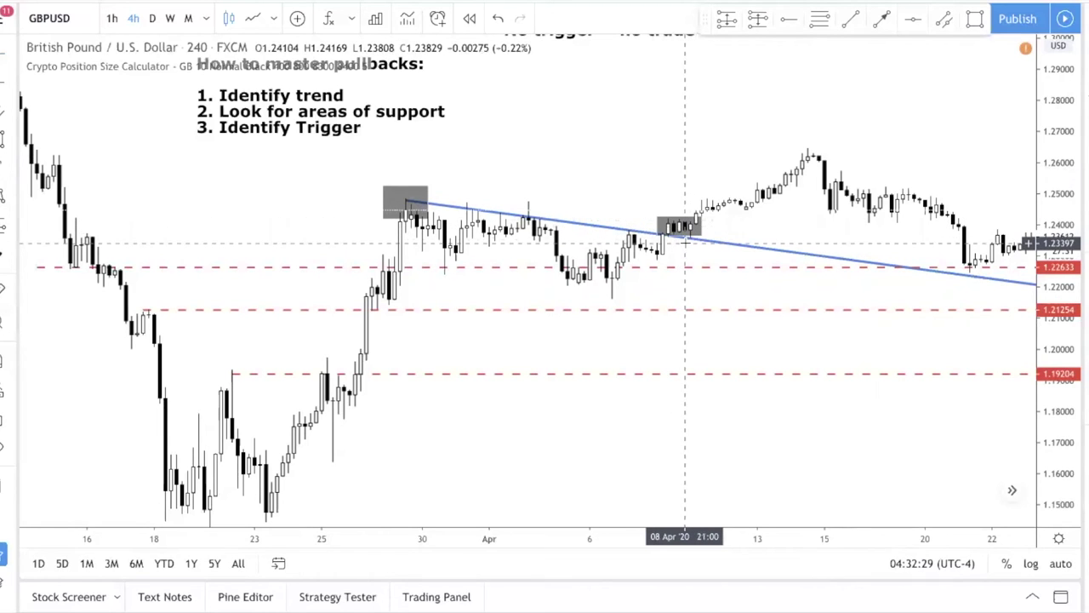
pyautogui.click(695, 240)
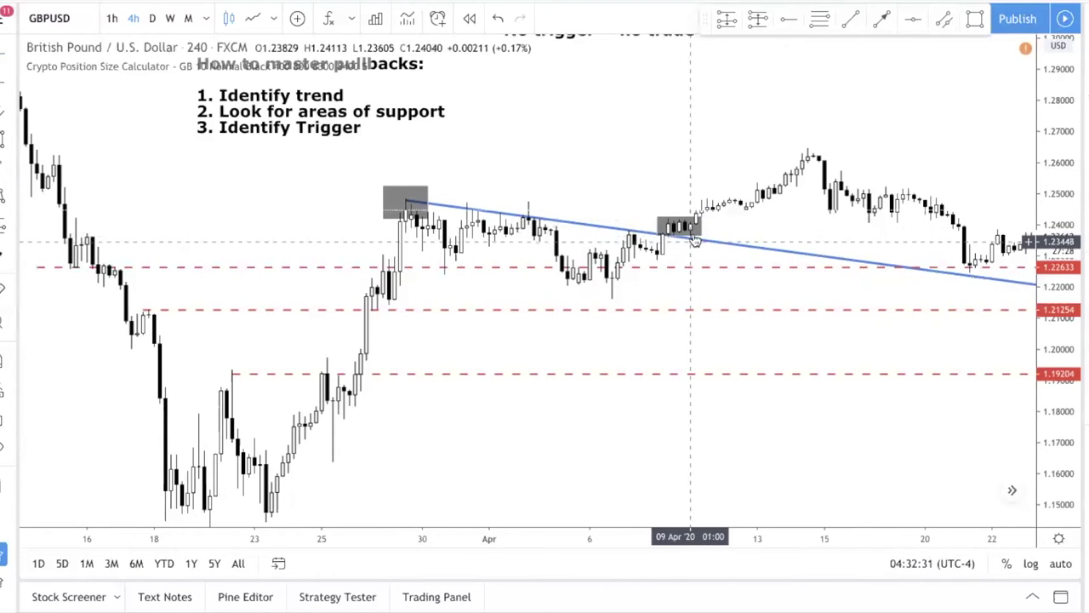
pyautogui.click(691, 245)
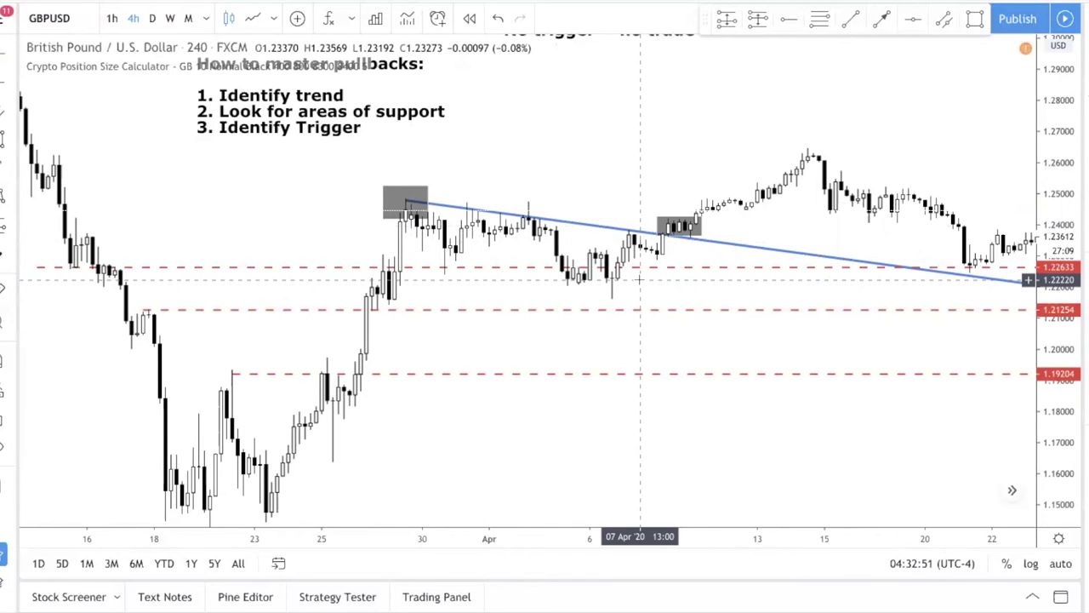
# - Review the price action after the trend line breakout through the end of April, as well as the pullback list
pyautogui.hscroll(10, 664, 195)
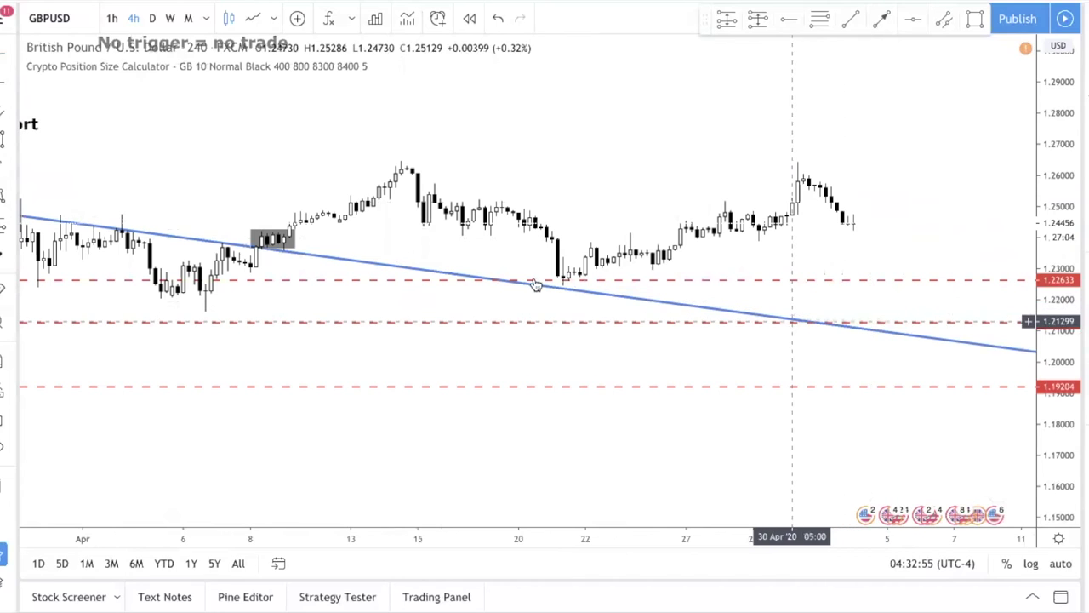
pyautogui.moveTo(443, 194); pyautogui.dragTo(616, 161)
pyautogui.hscroll(-10, 720, 278)
pyautogui.rightClick(520, 133)
pyautogui.moveTo(625, 402)
pyautogui.click(890, 117)
pyautogui.moveTo(890, 116); pyautogui.dragTo(803, 246)
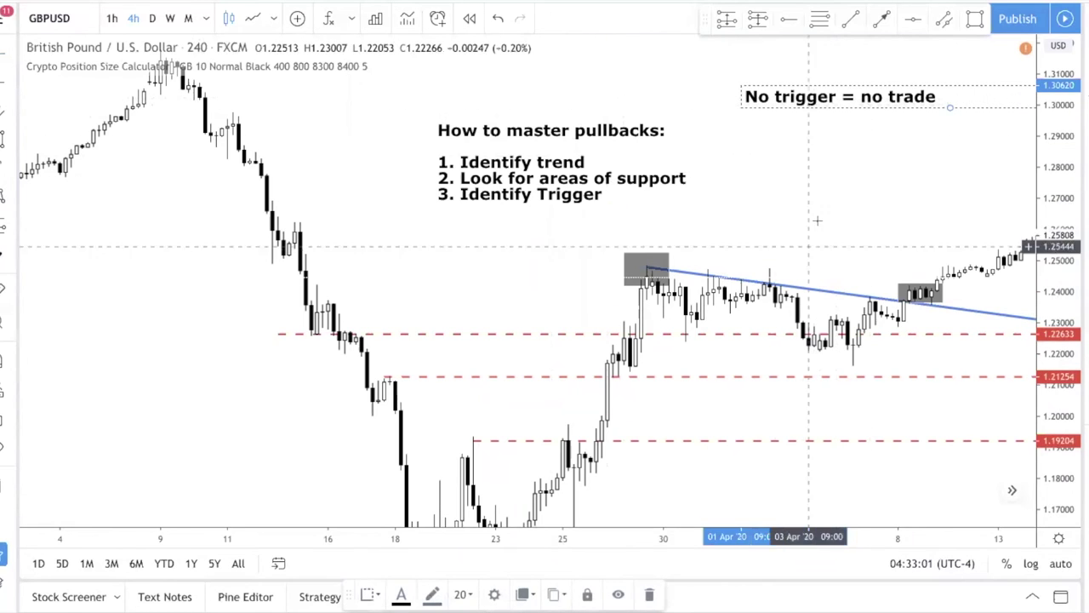
pyautogui.moveTo(769, 212); pyautogui.dragTo(617, 204)
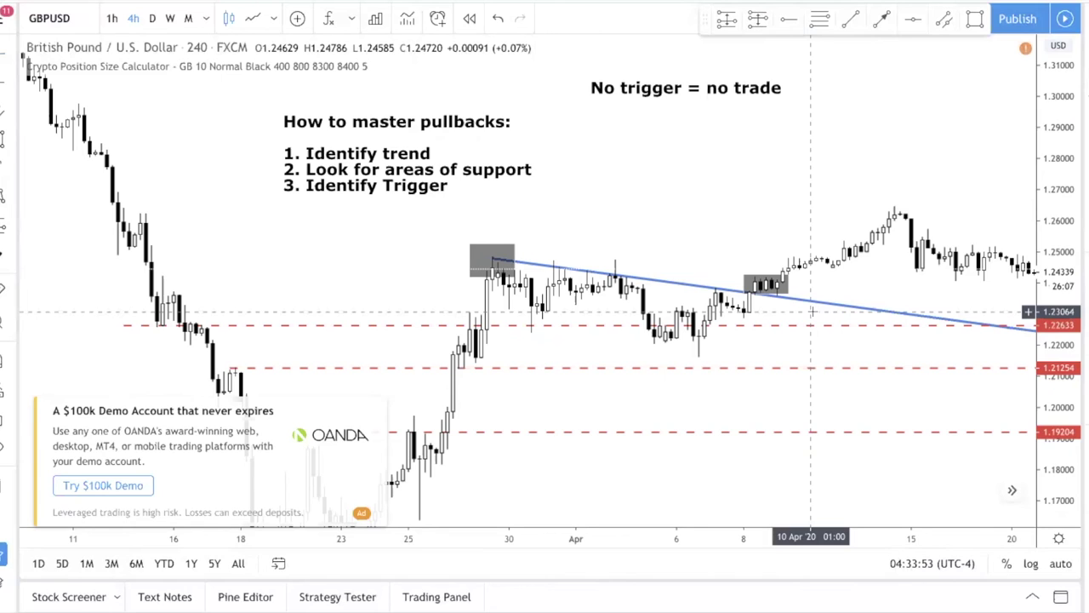
# - Go back to October–November 2019 and delete the long grey zone just below 1.30
pyautogui.hscroll(-10, 318, 252)
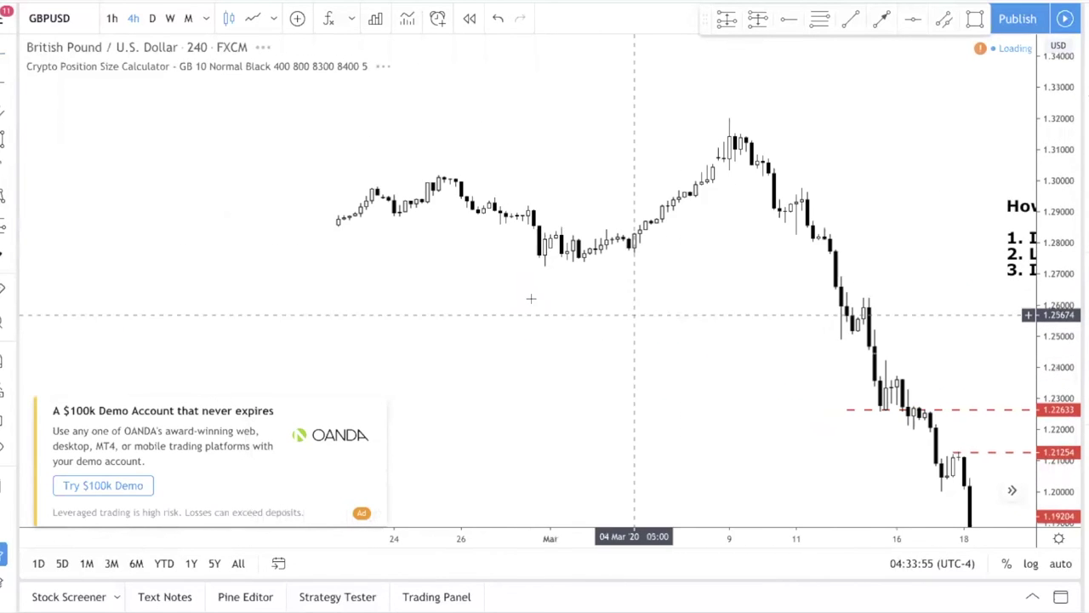
pyautogui.hscroll(-8, 531, 298)
pyautogui.hscroll(-8, 495, 284)
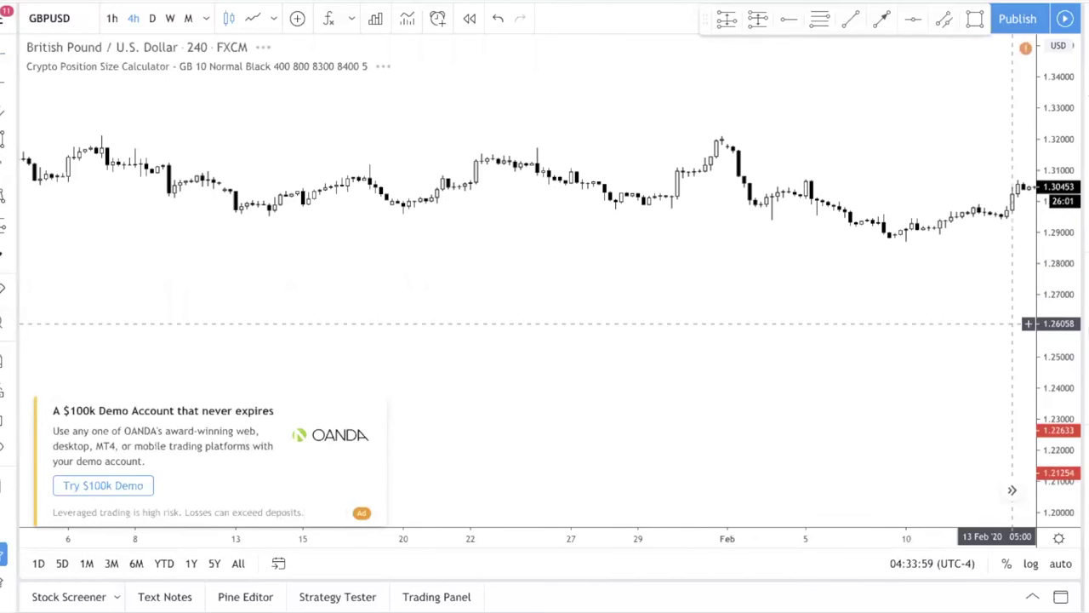
pyautogui.hscroll(-4, 737, 280)
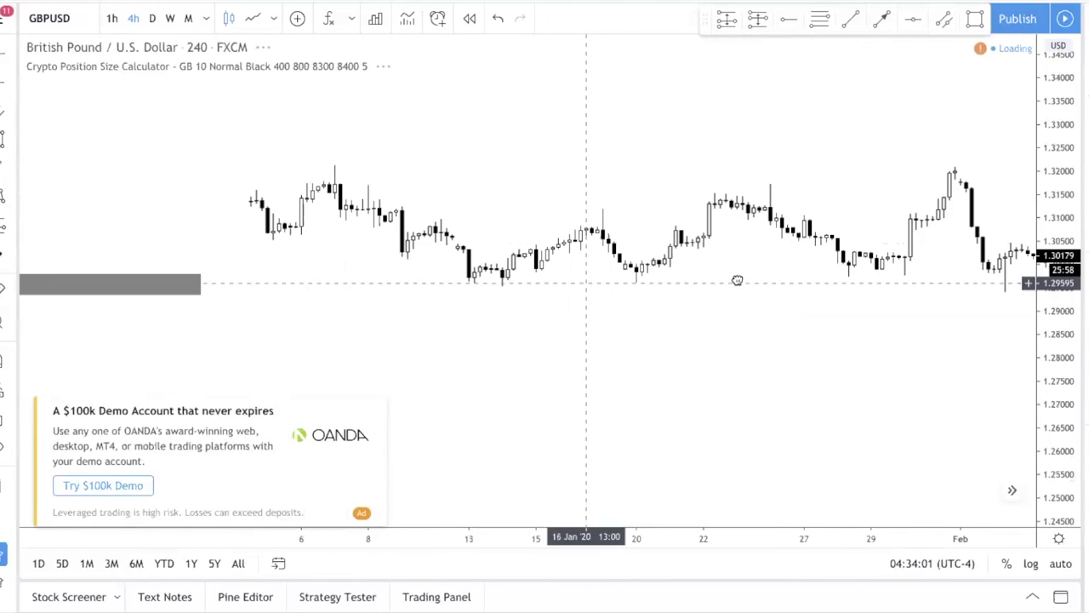
pyautogui.hscroll(-8, 737, 280)
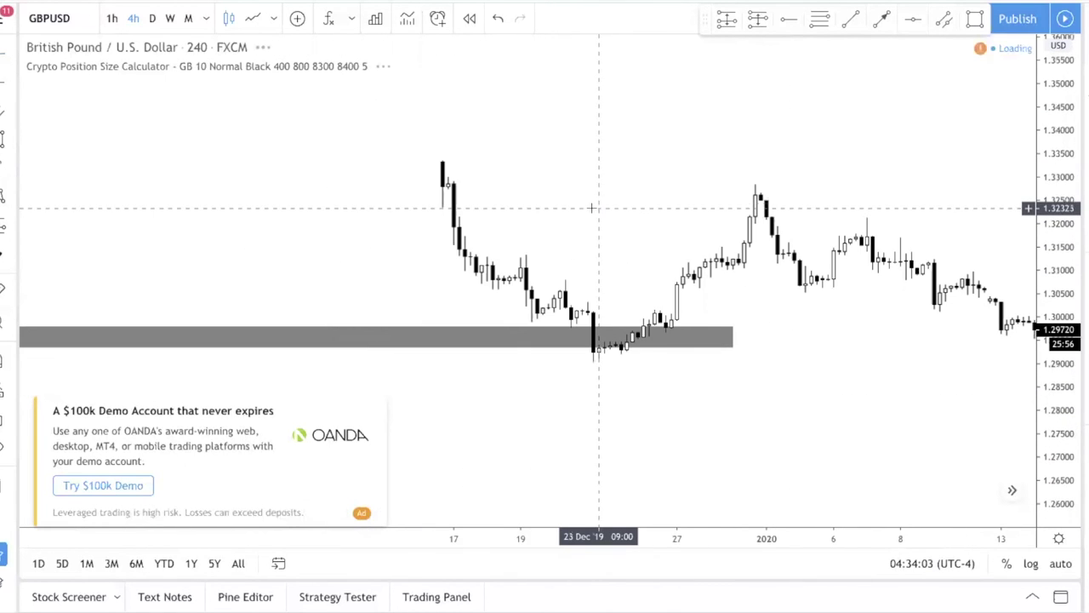
pyautogui.hscroll(-6, 591, 208)
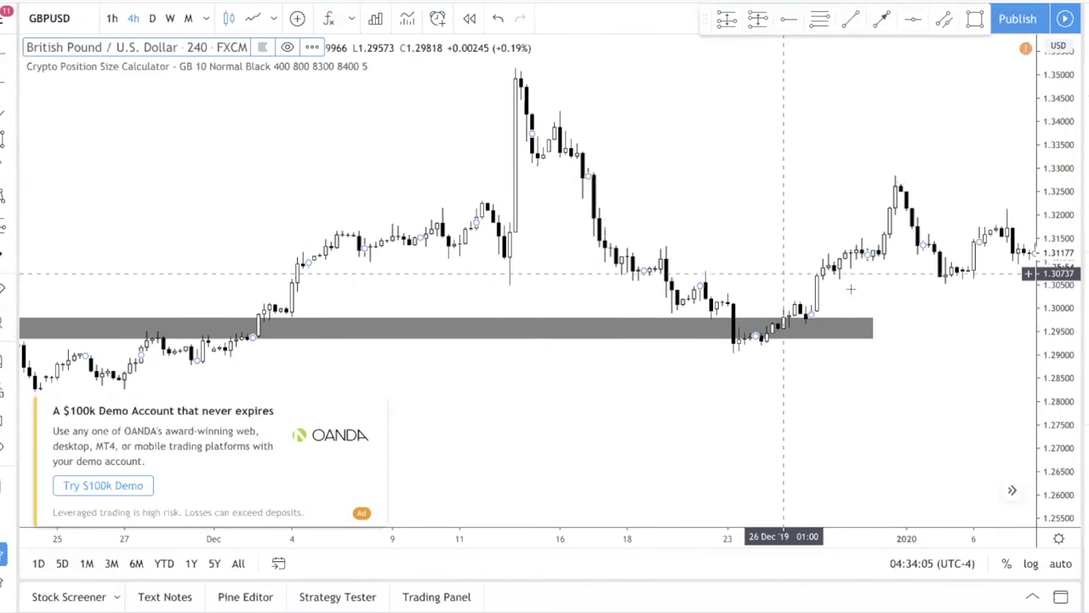
pyautogui.hscroll(-8, 851, 290)
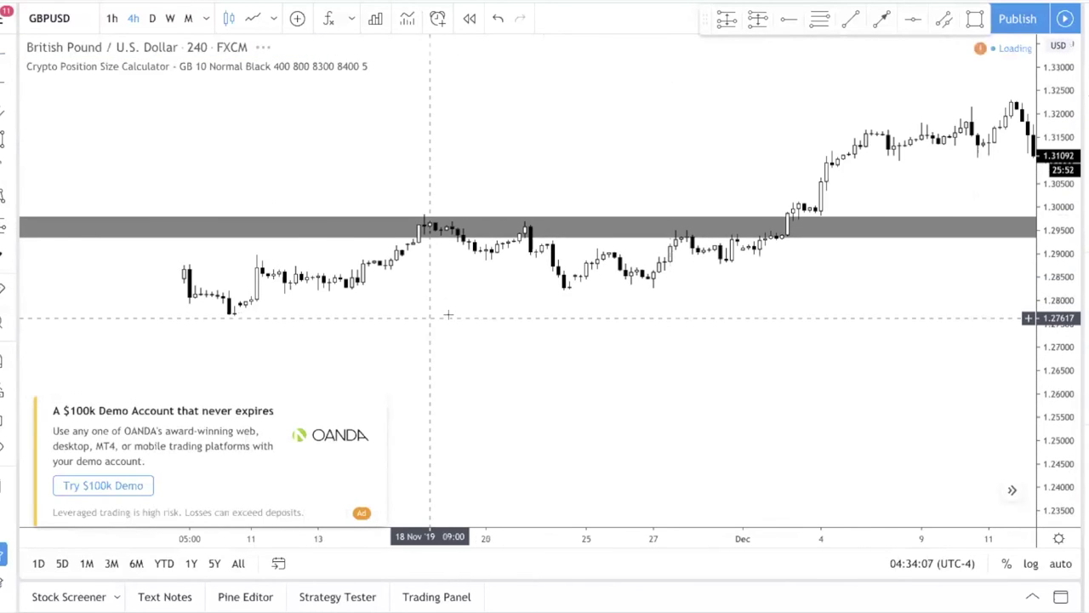
pyautogui.hscroll(-8, 448, 315)
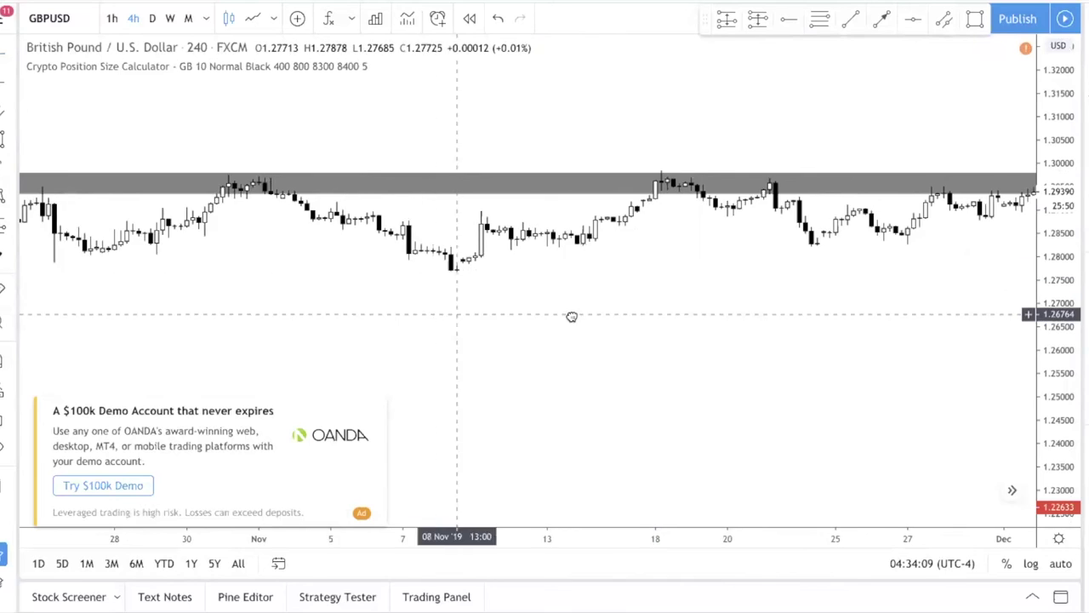
pyautogui.hscroll(-4, 673, 338)
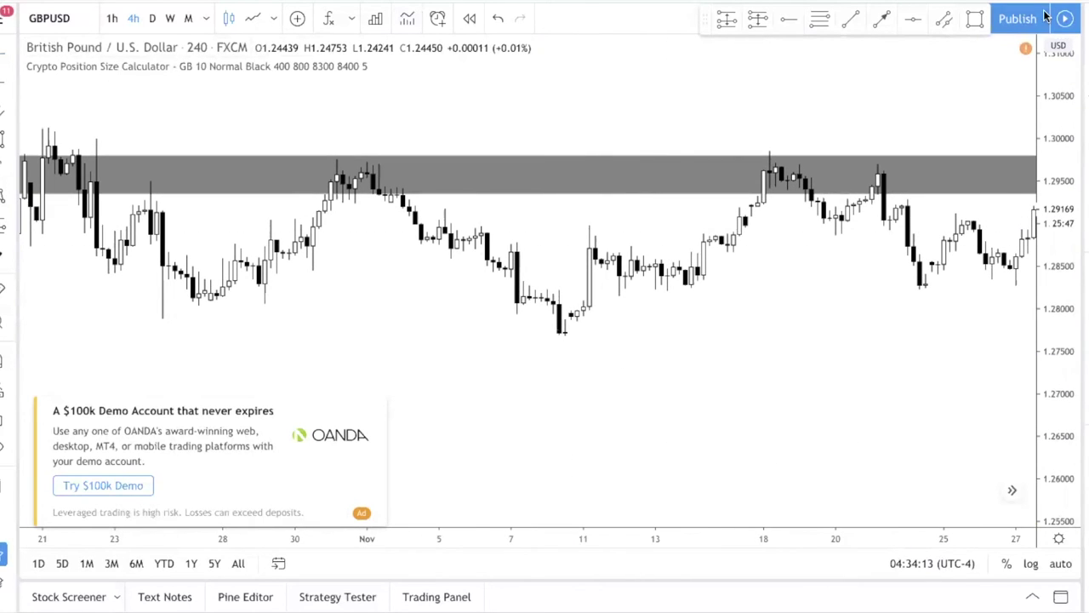
pyautogui.click(401, 163)
pyautogui.press('Delete')
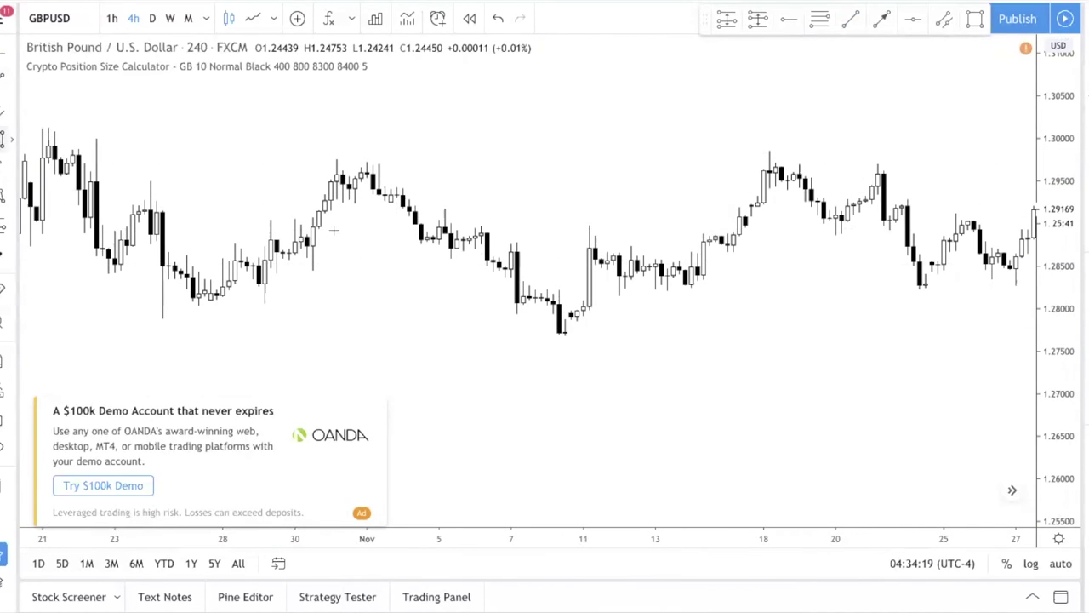
# - Draw a grey rectangle around the 8–11 November rally, from 1.27643 up to about 1.29
pyautogui.click(559, 338)
pyautogui.click(595, 224)
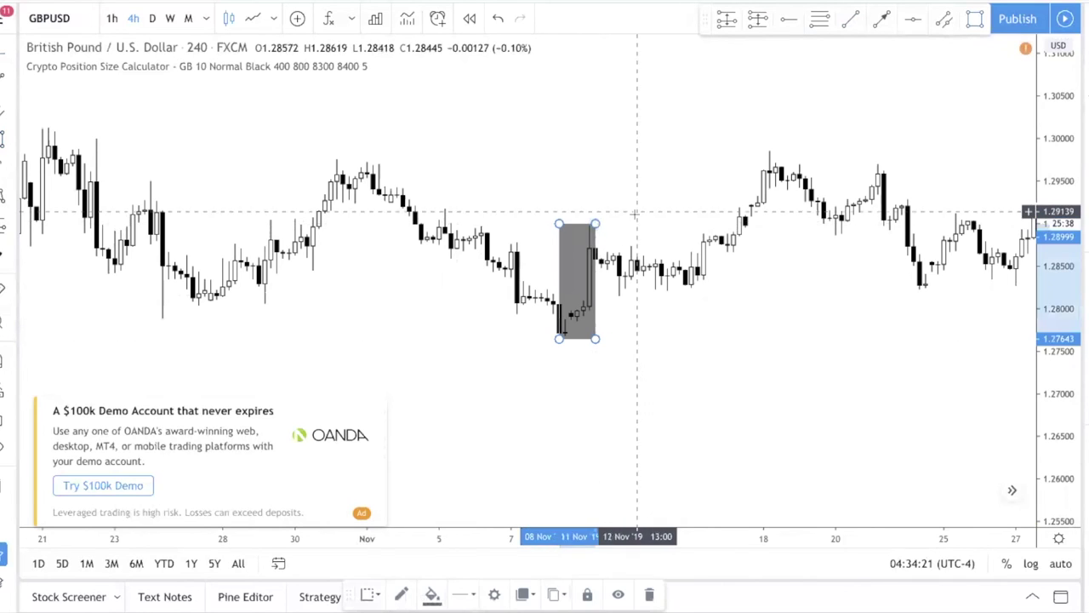
pyautogui.click(637, 211)
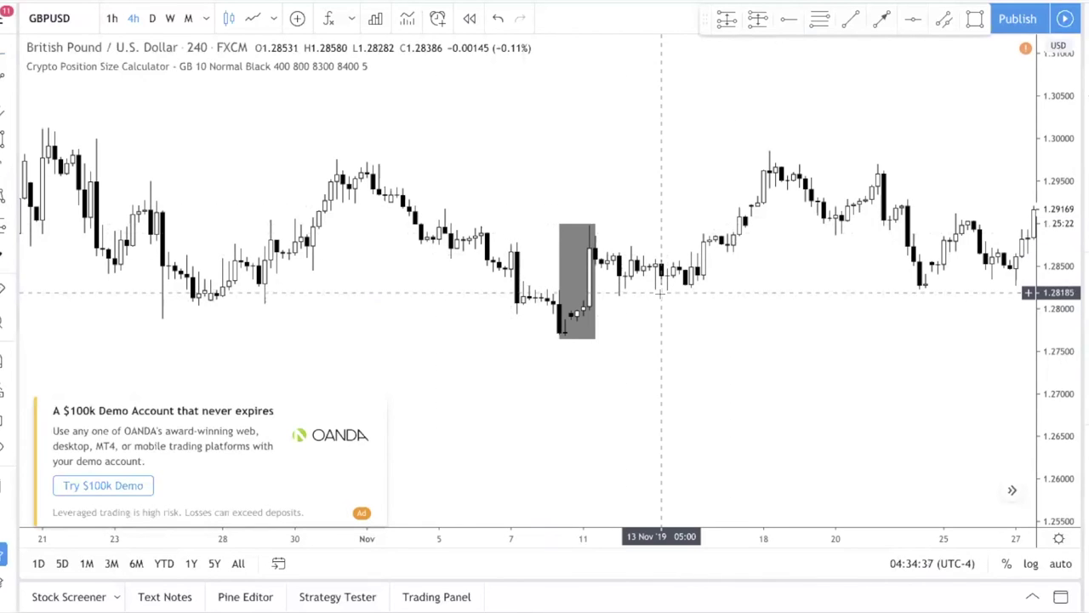
# - Draw a descending blue trend line from 31 October at about 1.29691 through 14 November at about 1.27652
pyautogui.click(3, 111)
pyautogui.click(363, 164)
pyautogui.click(722, 329)
pyautogui.click(703, 338)
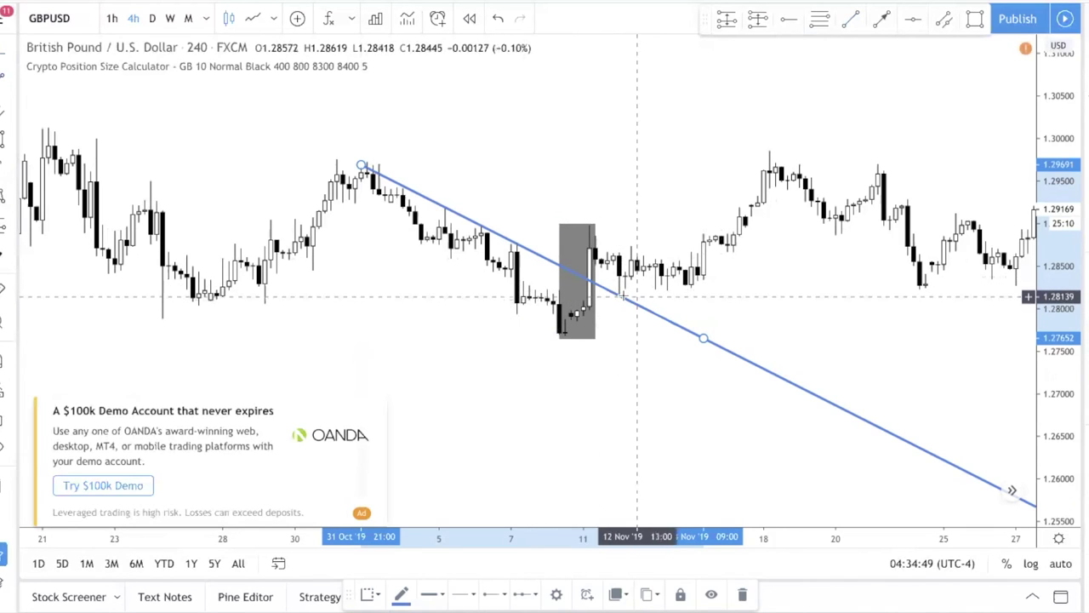
# - Shrink the grey rectangle to the 8–11 November low with its upper edge at about 1.27802, and mark neighbouring lows with grey rectangles
pyautogui.moveTo(578, 225); pyautogui.dragTo(577, 326)
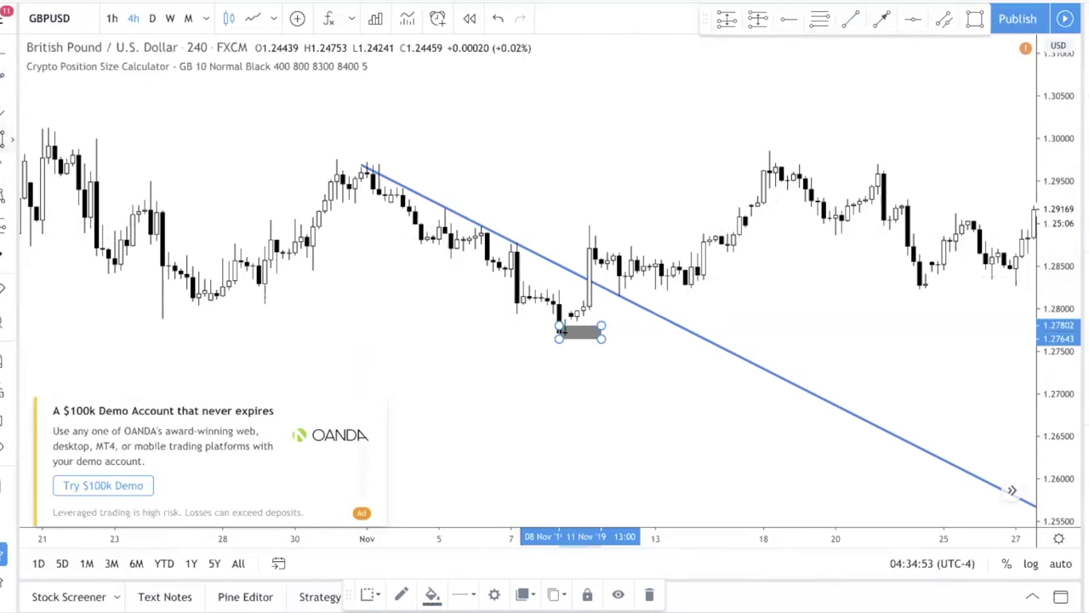
pyautogui.moveTo(506, 304); pyautogui.dragTo(533, 324)
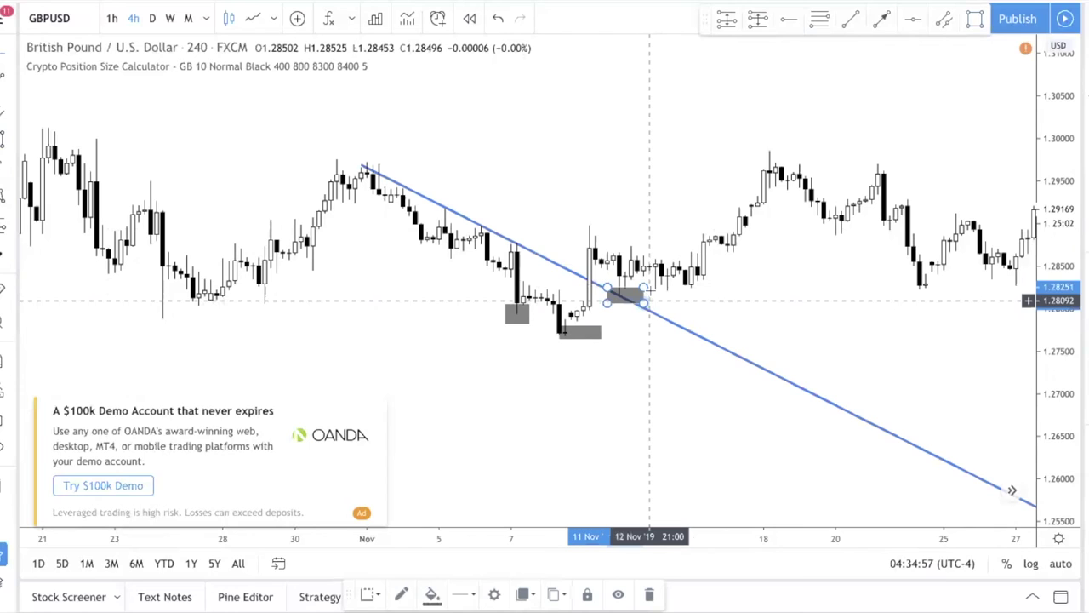
# - Delete the grey rectangles that mark the November swing lows
pyautogui.click(649, 291)
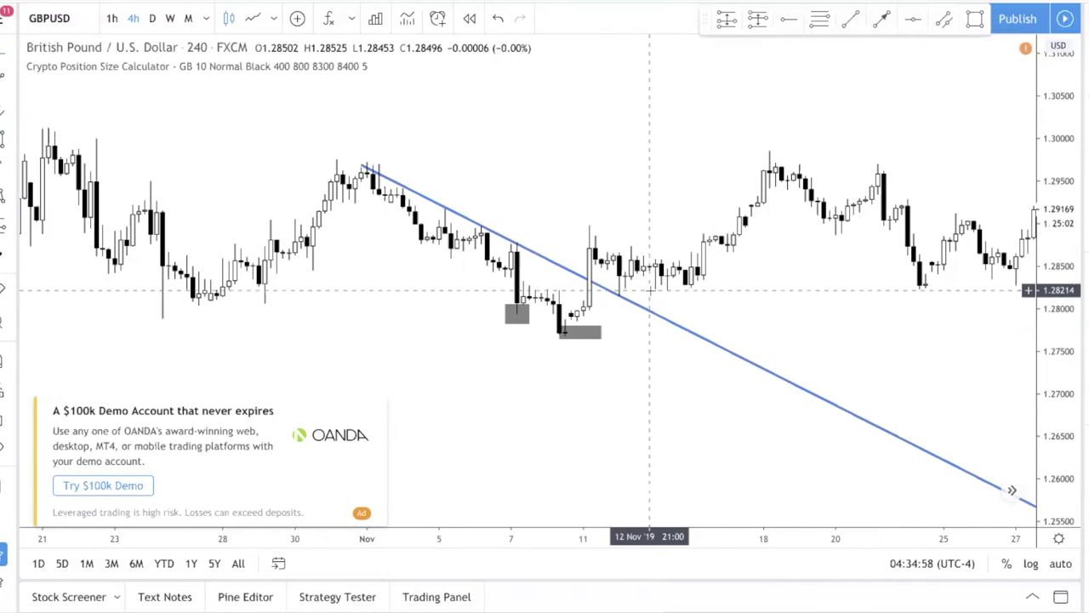
pyautogui.click(528, 325)
pyautogui.press('Delete')
pyautogui.click(579, 331)
pyautogui.press('Delete')
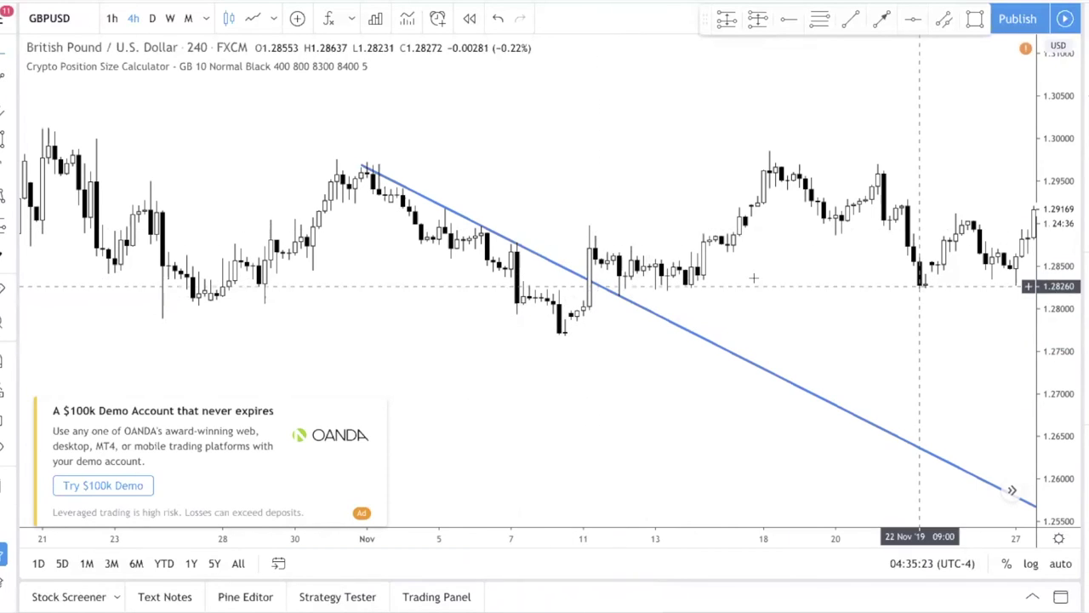
# - Draw a second descending trend line over the November pullback highs, starting near 1.288, and shift its start to about 10 November
pyautogui.click(4, 85)
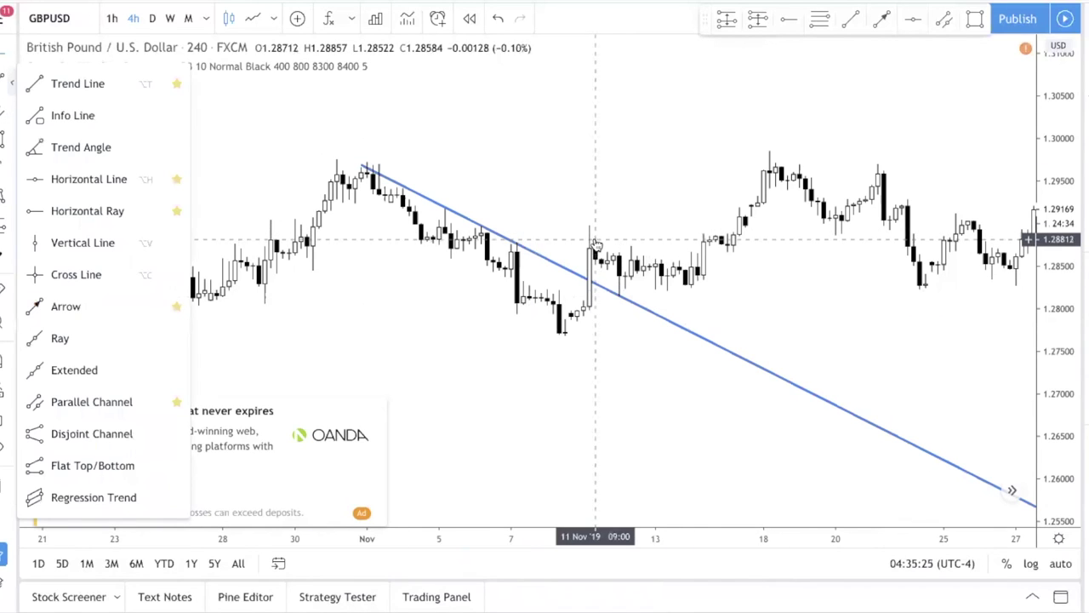
pyautogui.click(847, 21)
pyautogui.click(596, 240)
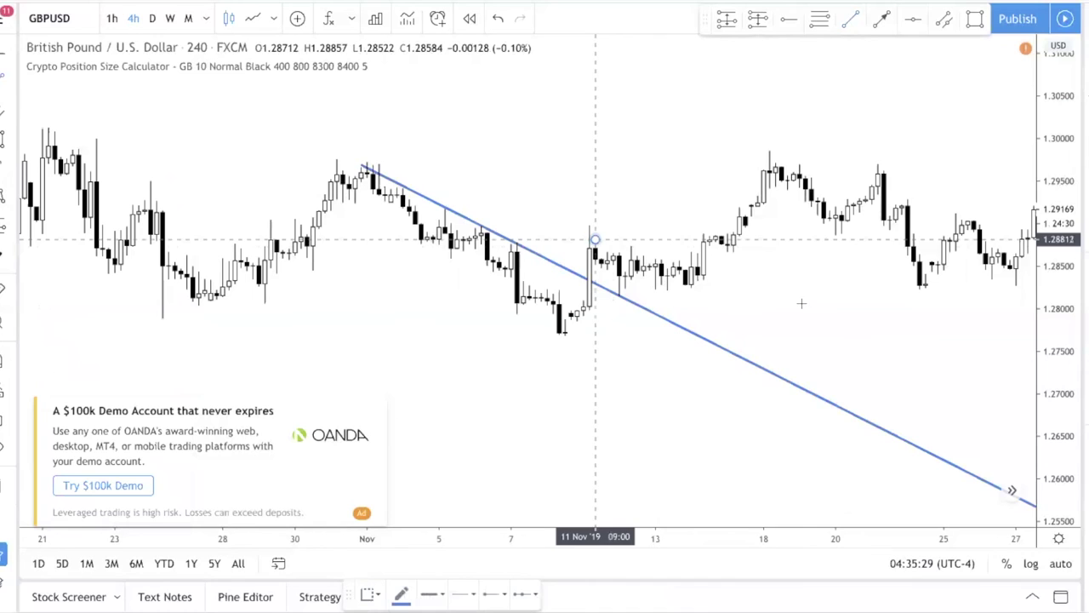
pyautogui.click(810, 296)
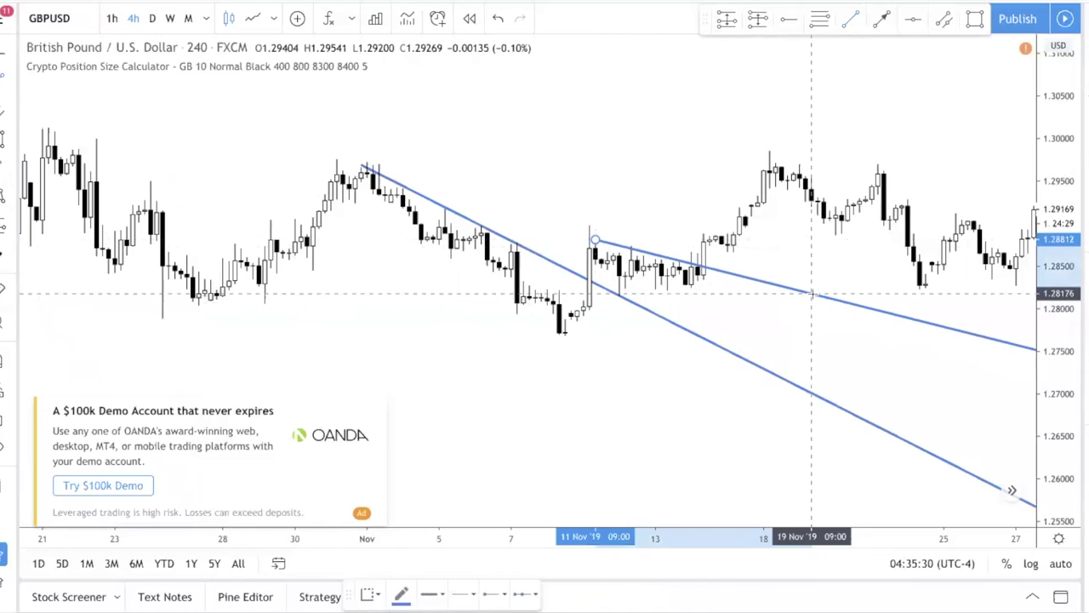
pyautogui.click(587, 256)
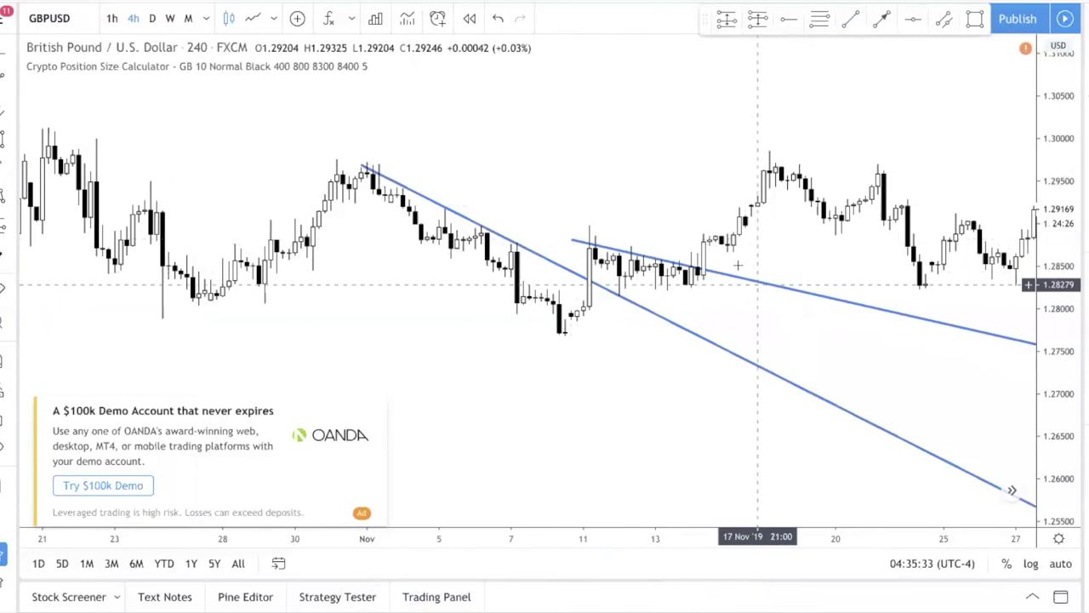
# - Place a red dashed horizontal ray under the pullback lows, starting 10 November at 1.28148
pyautogui.click(632, 305)
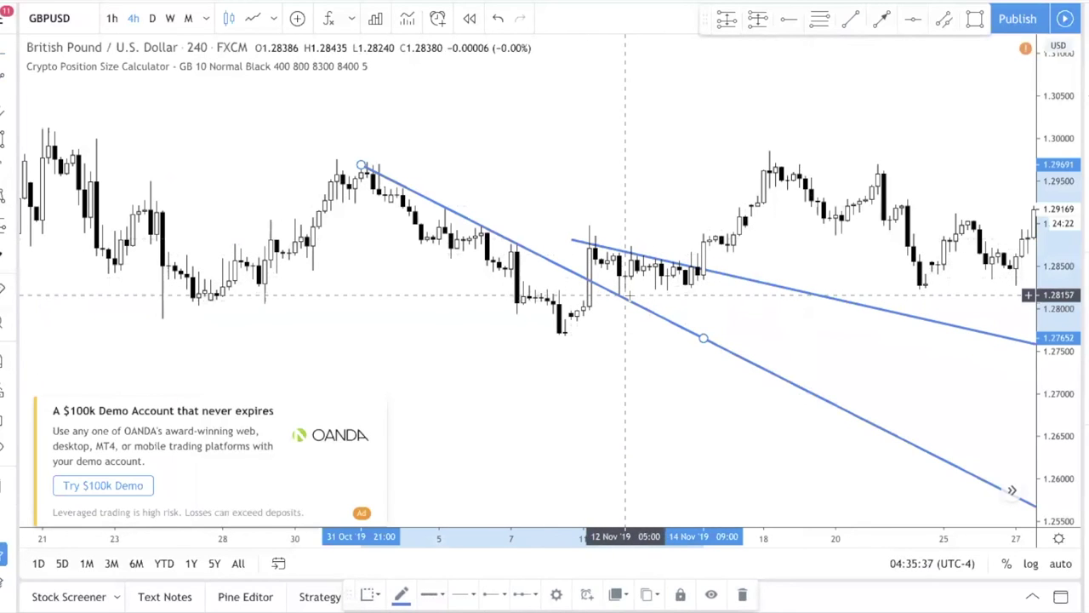
pyautogui.click(577, 295)
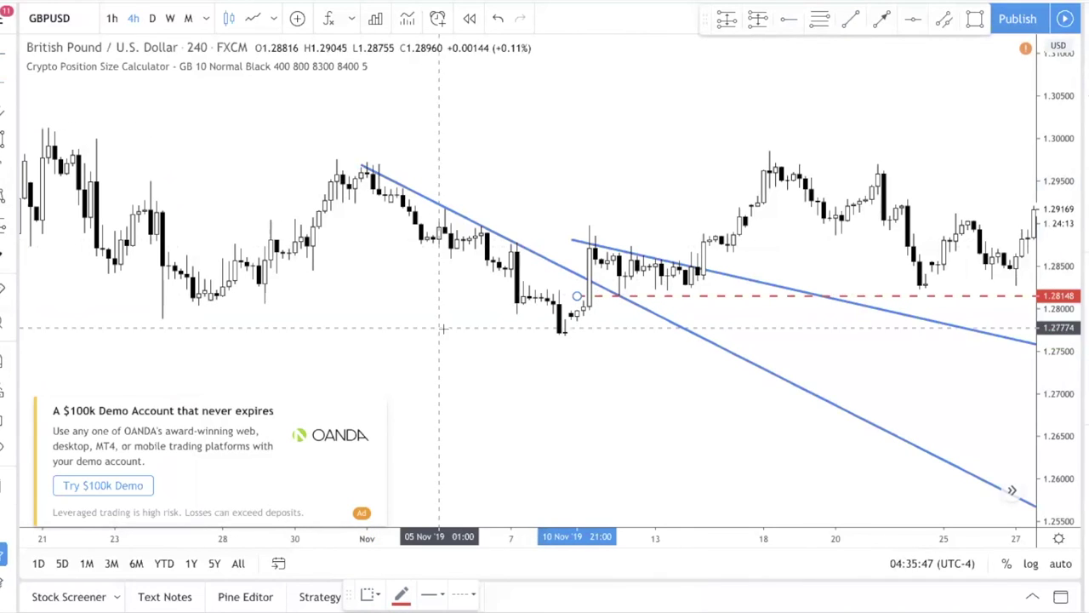
# - Add red dashed horizontal rays at 1.28045 starting 5 November and at 1.27886 starting about 23 October
pyautogui.click(469, 304)
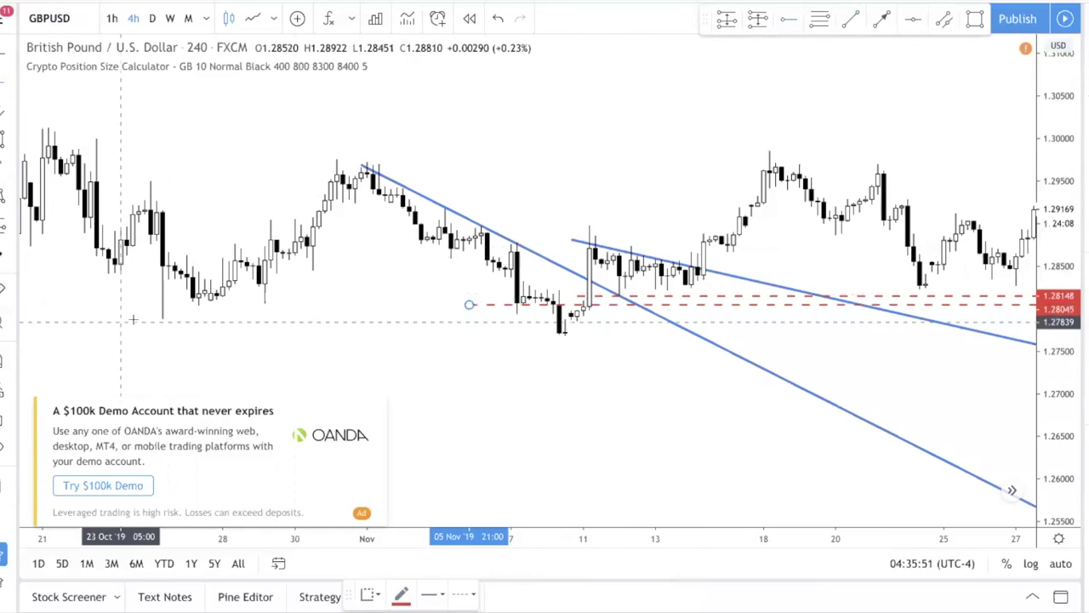
pyautogui.click(137, 317)
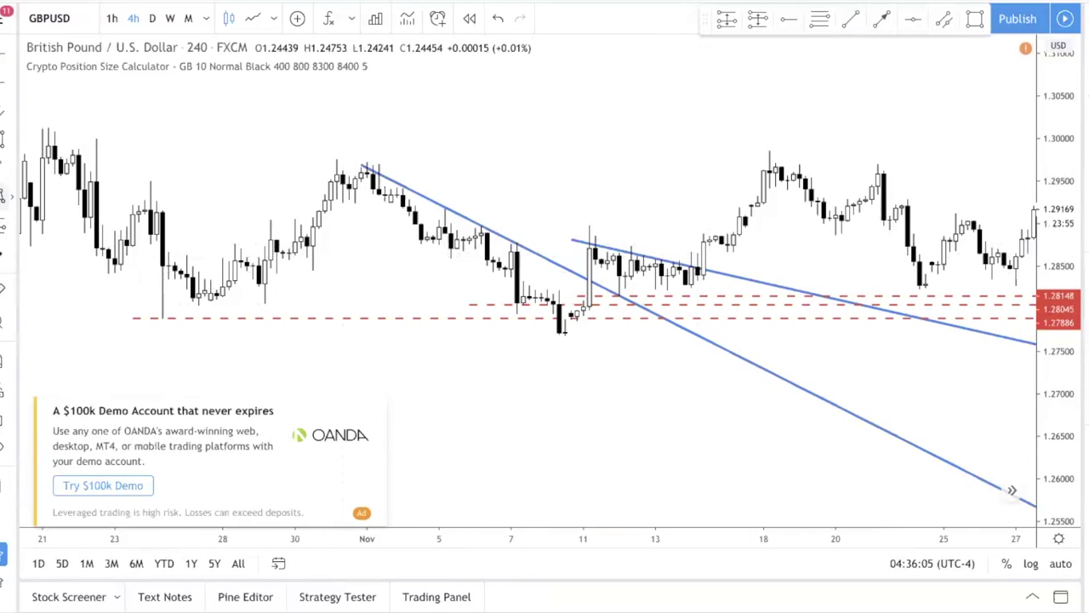
# - Draw a grey rectangle over the 14–15 November breakout above the second trend line, spanning about 1.2835 to 1.288
pyautogui.click(704, 243)
pyautogui.click(728, 274)
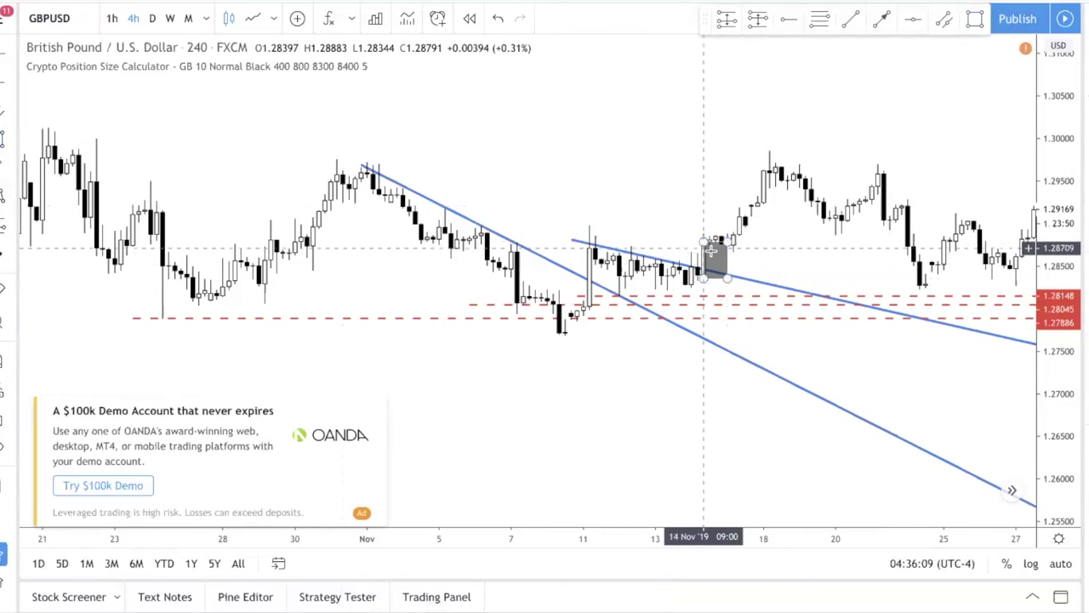
pyautogui.click(704, 246)
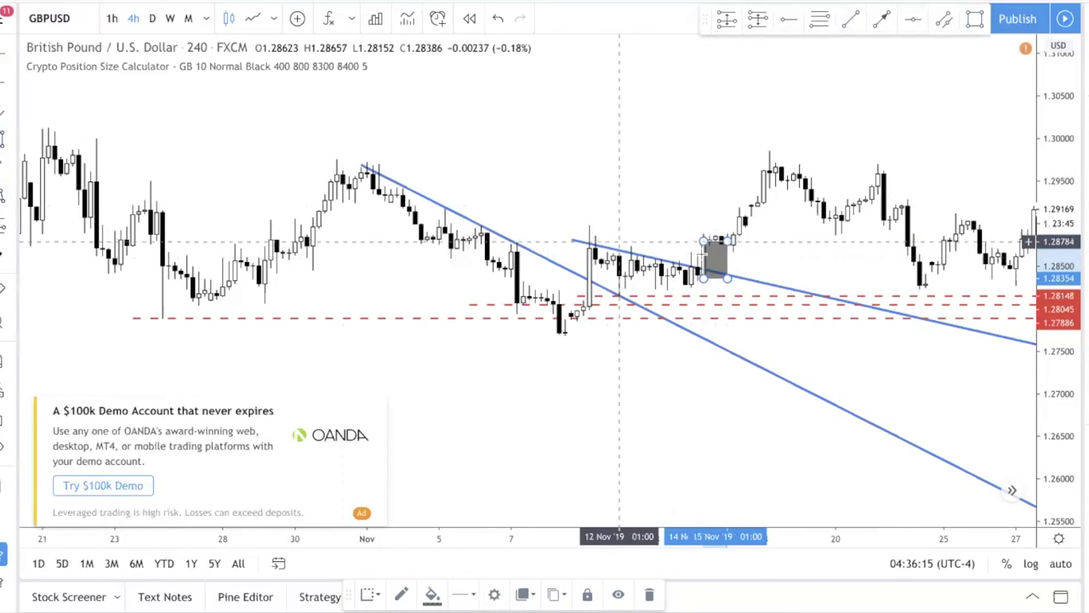
pyautogui.click(739, 250)
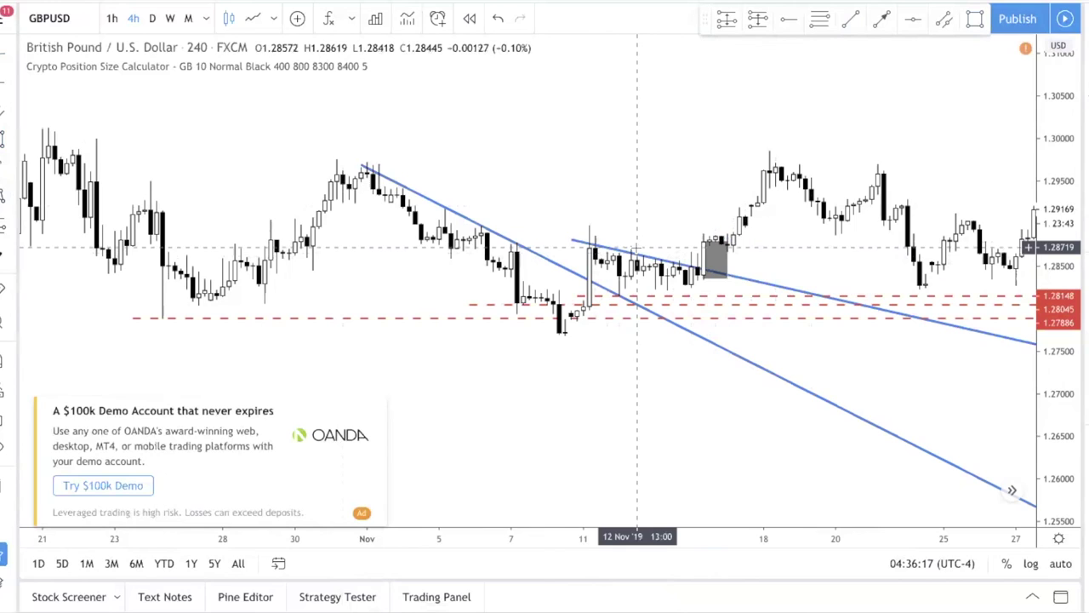
pyautogui.click(705, 257)
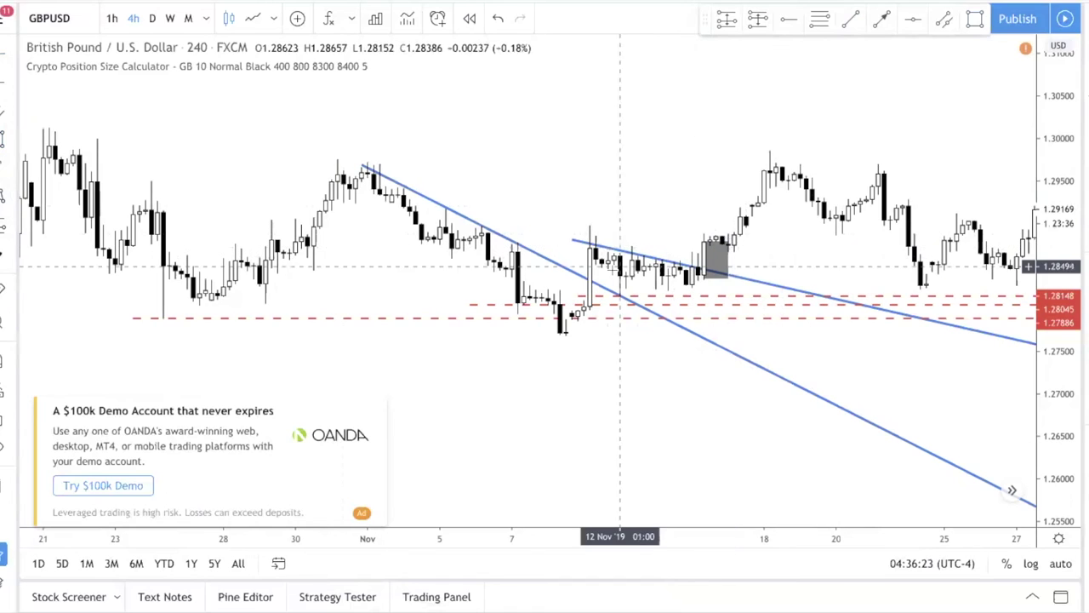
pyautogui.click(728, 245)
# - Delete the three red dashed rays at 1.28148, 1.28045 and 1.27886 that cross the March–April 2020 chart
pyautogui.moveTo(728, 245); pyautogui.dragTo(283, 437)
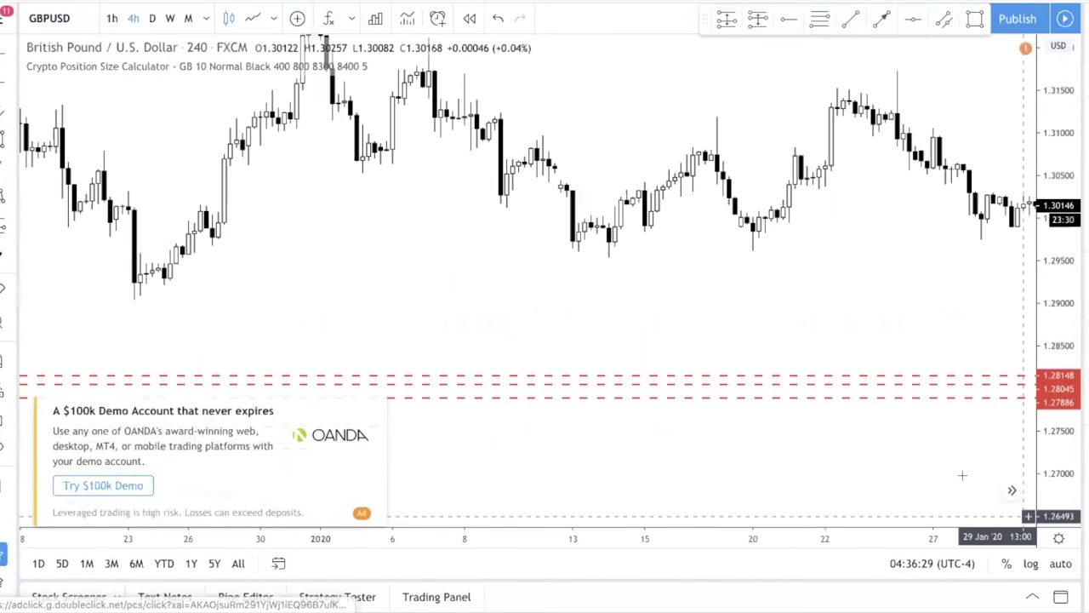
pyautogui.click(1011, 491)
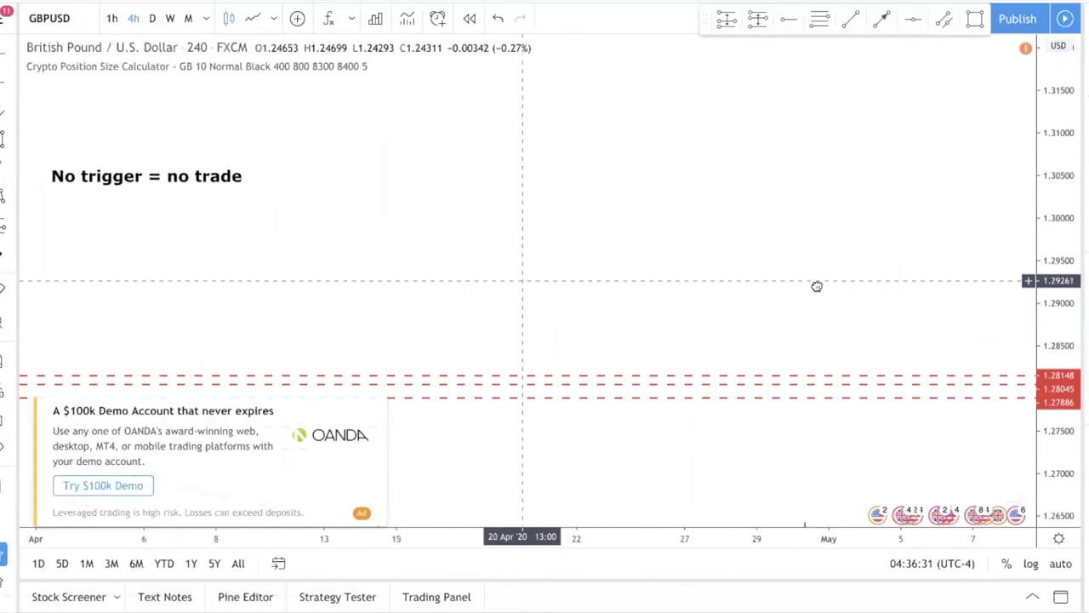
pyautogui.hscroll(-10, 817, 287)
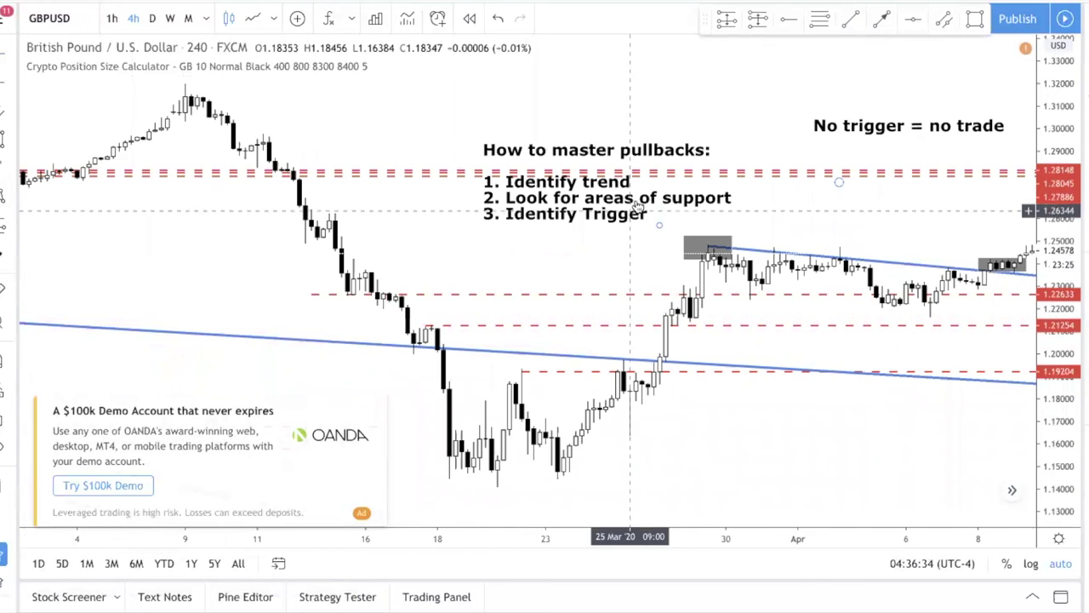
pyautogui.click(728, 179)
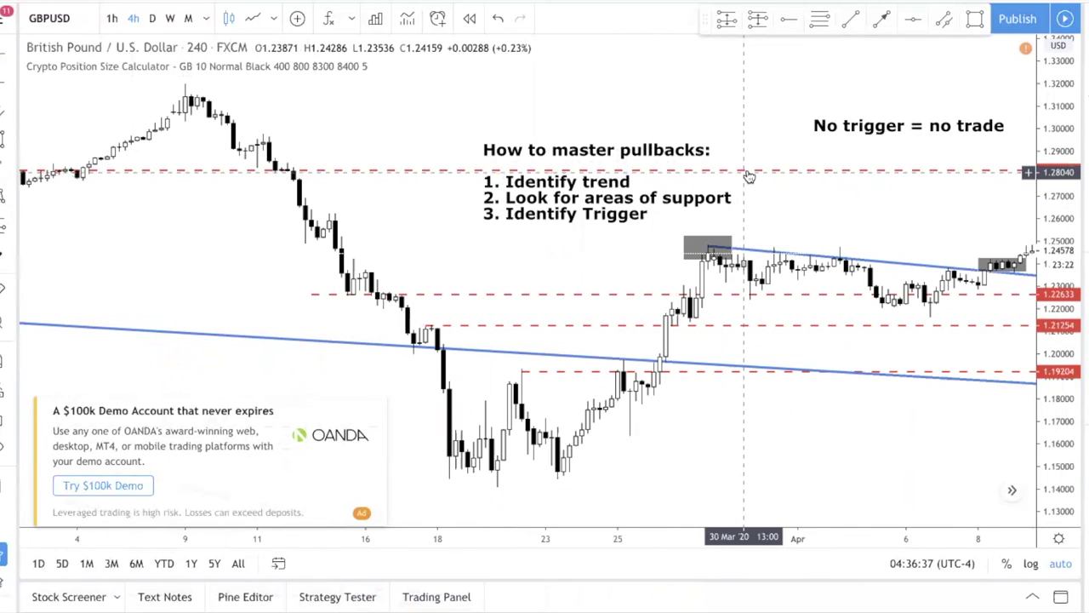
pyautogui.press('Delete')
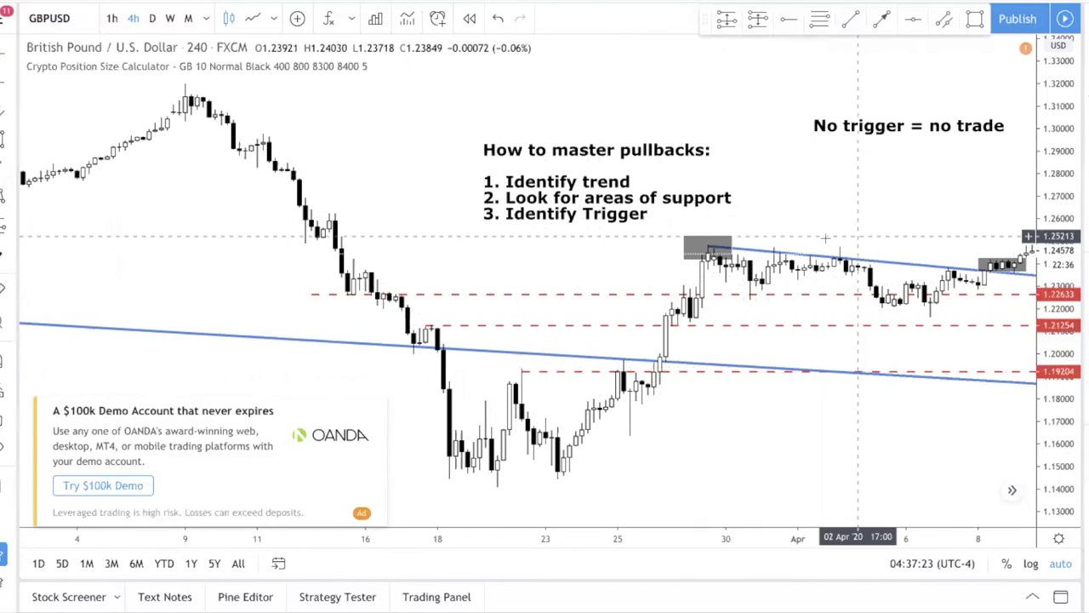
pyautogui.moveTo(933, 232); pyautogui.dragTo(813, 228)
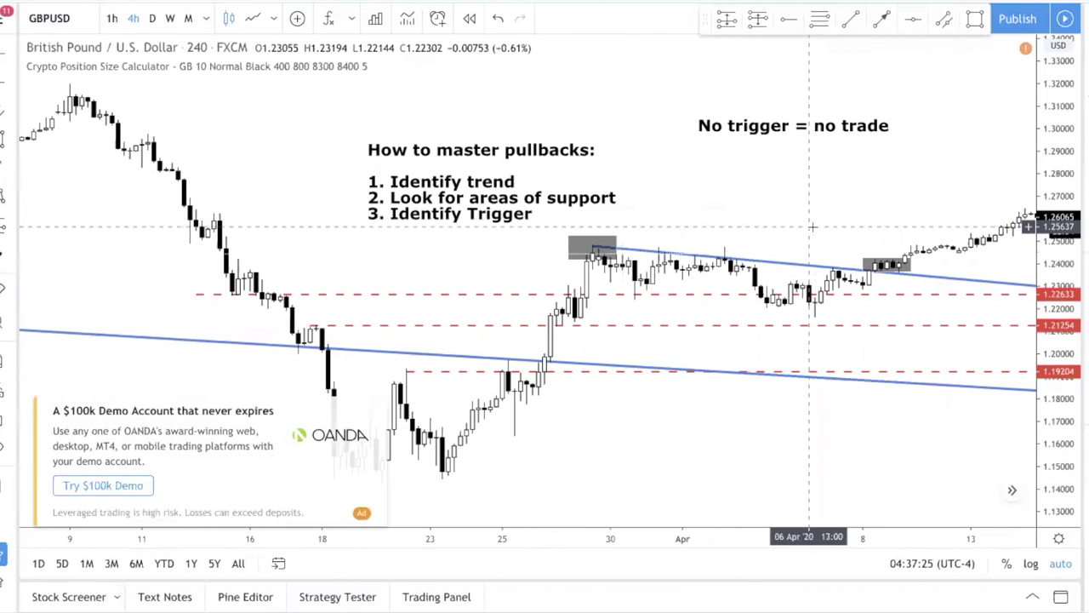